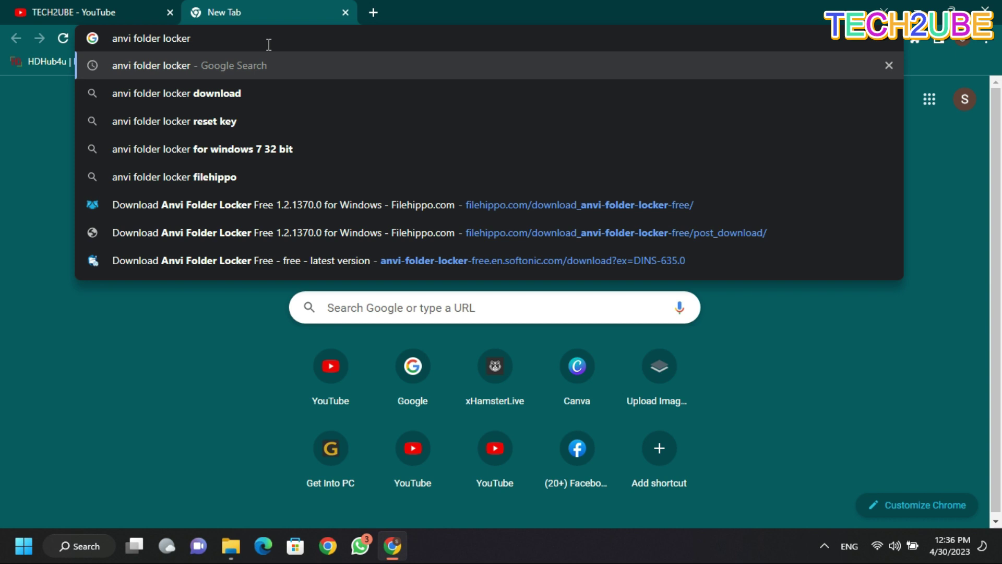
Search Google for anvi folder locker and open the Softonic 'Anvi Folder Locker Free' result.
key(Return)
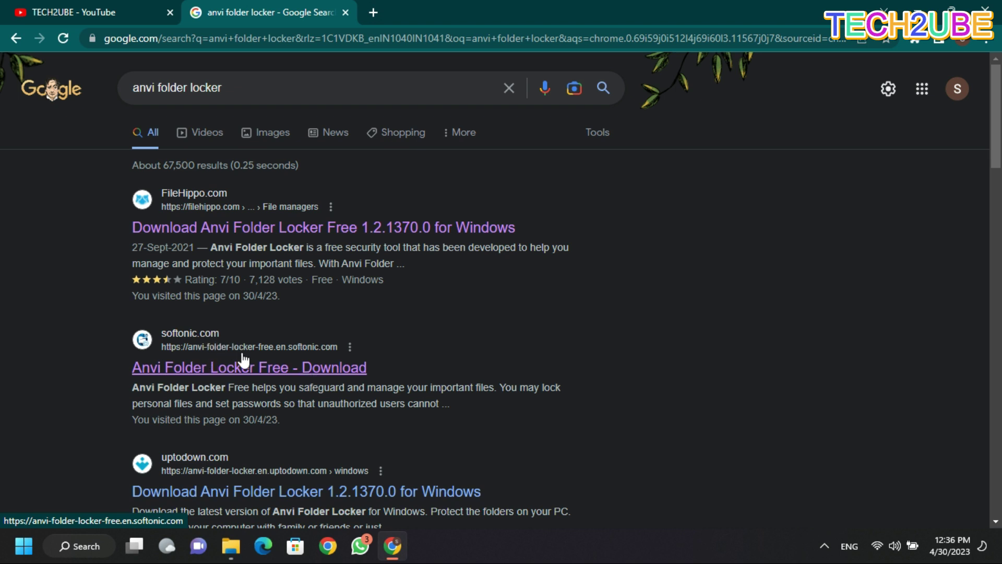
click(275, 369)
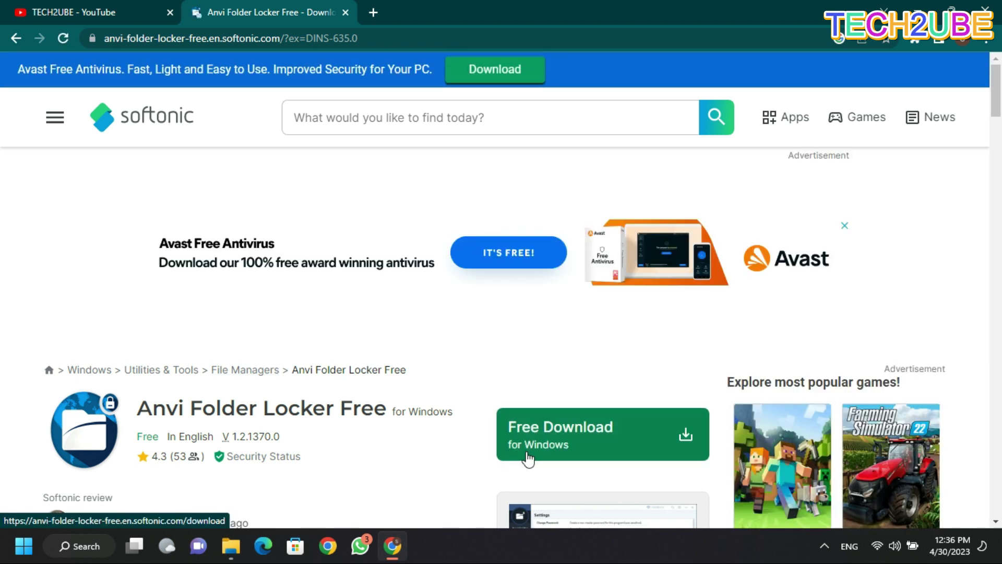
Download the installer aflsetup (1).exe from Softonic, dismissing the Opera offer along the way.
click(568, 463)
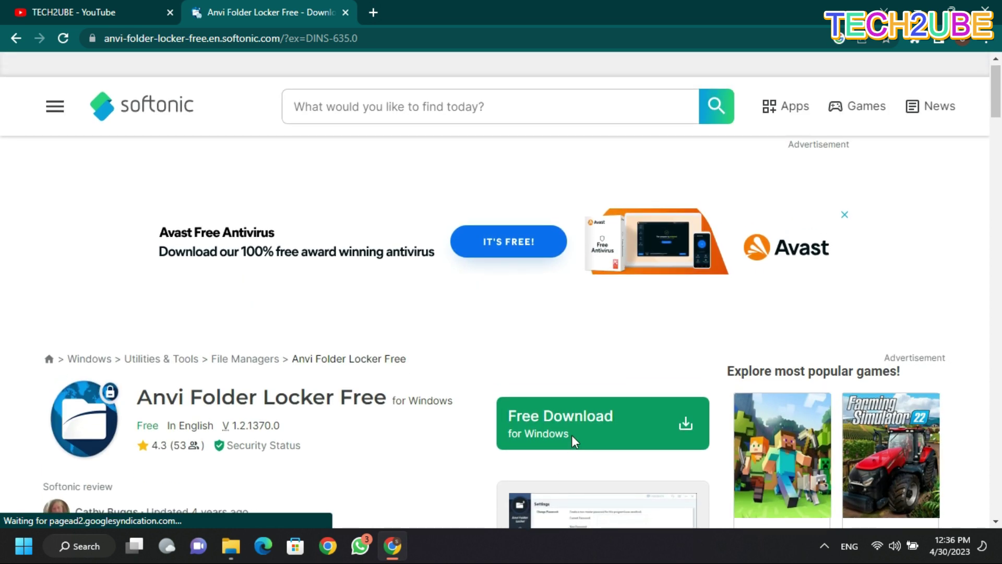
click(572, 441)
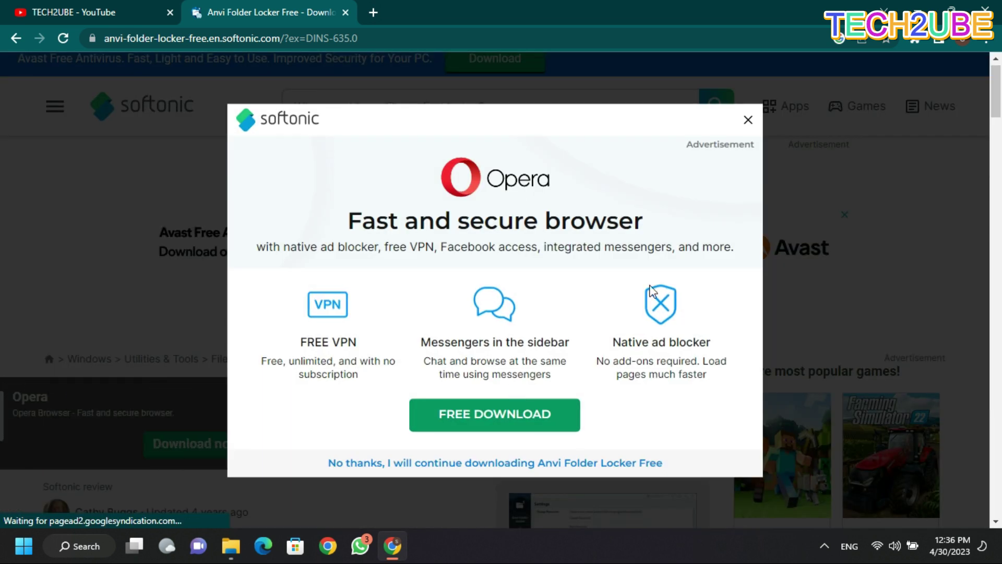
click(748, 121)
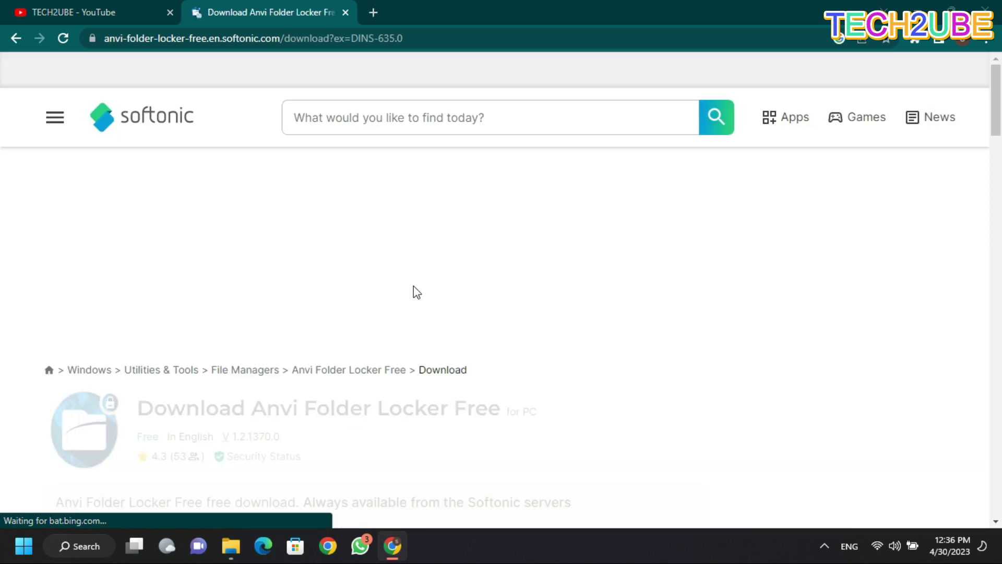
scroll(417, 292, down, 8)
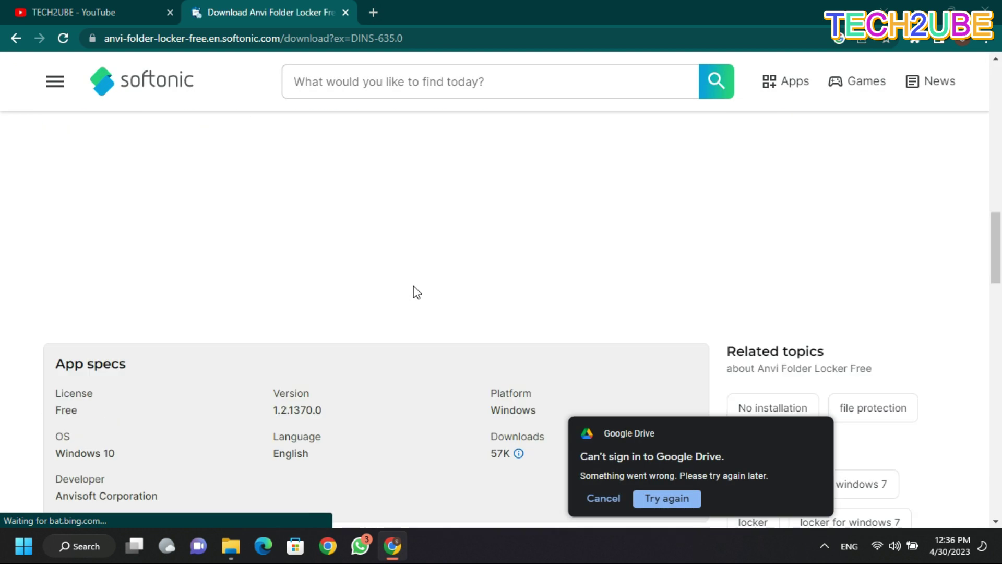
scroll(417, 293, up, 5)
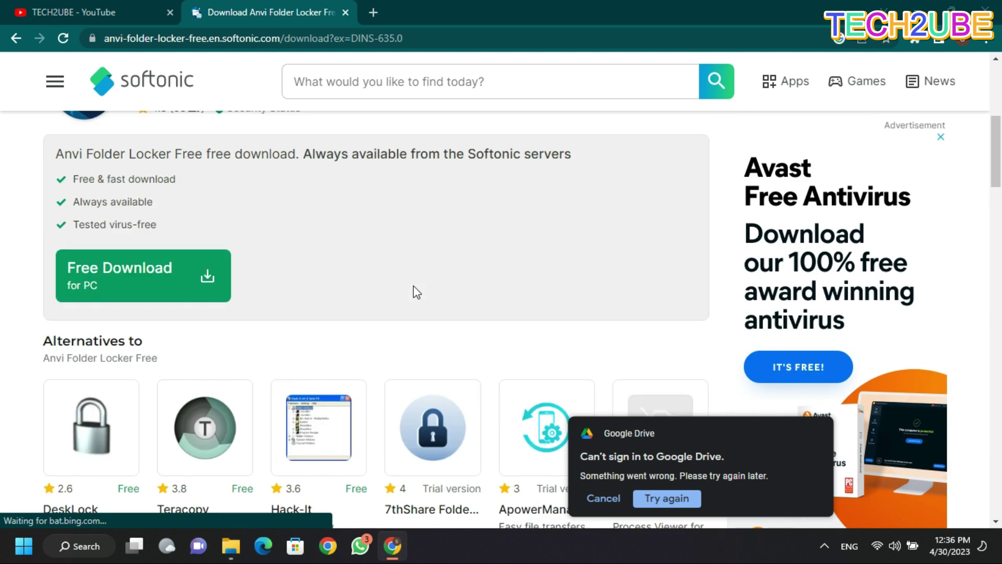
click(171, 279)
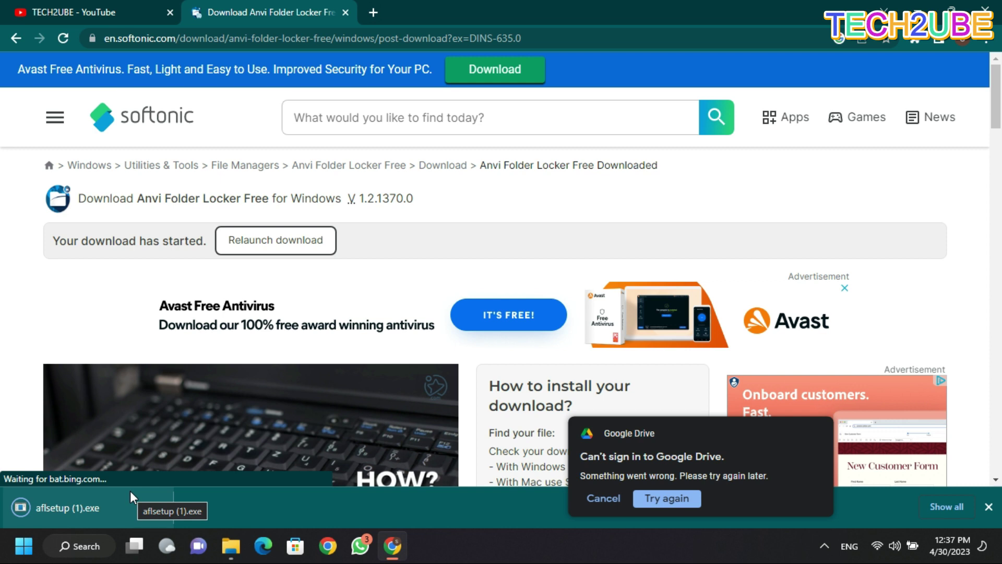
Run aflsetup (1).exe from the Downloads folder as administrator.
click(232, 546)
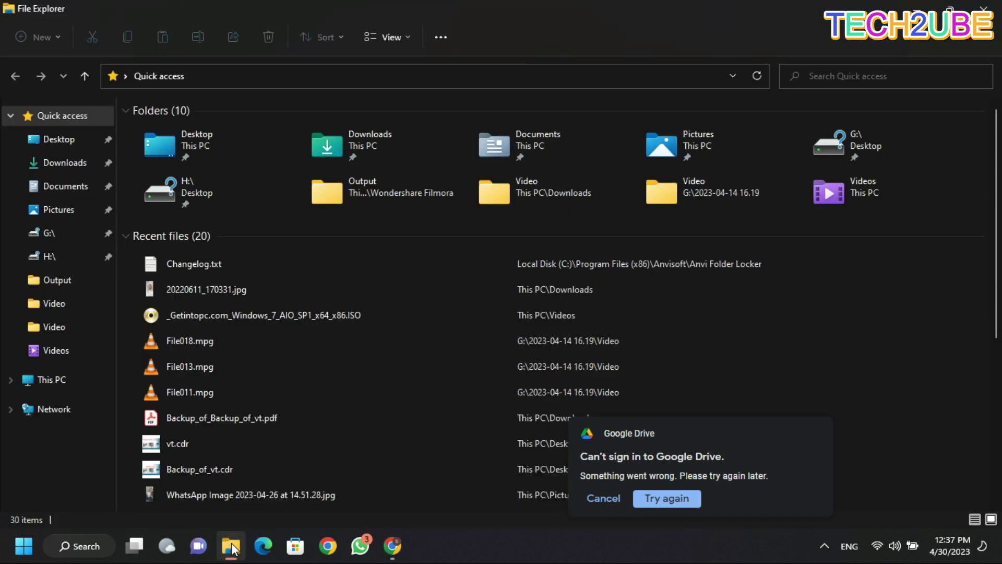
click(70, 166)
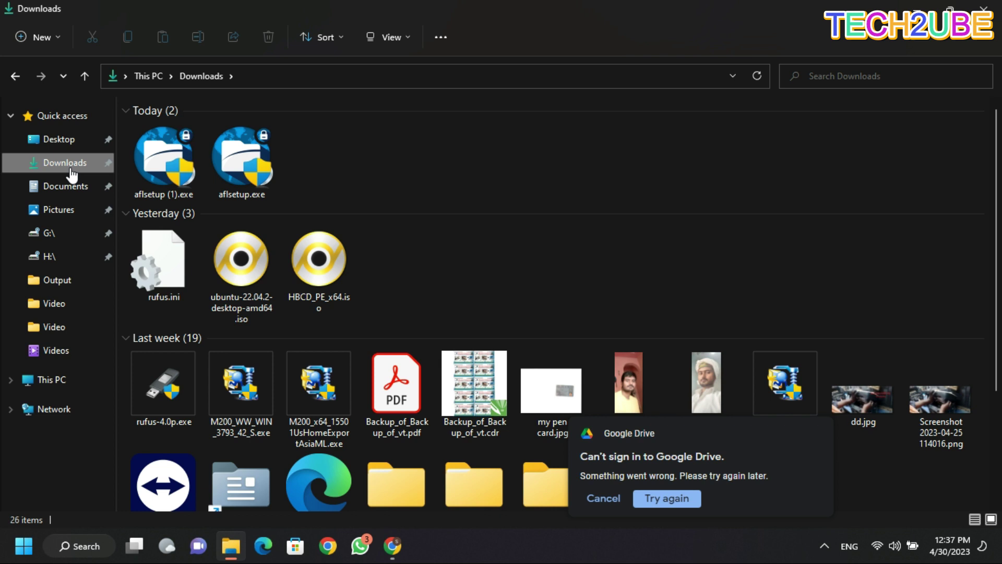
double_click(158, 168)
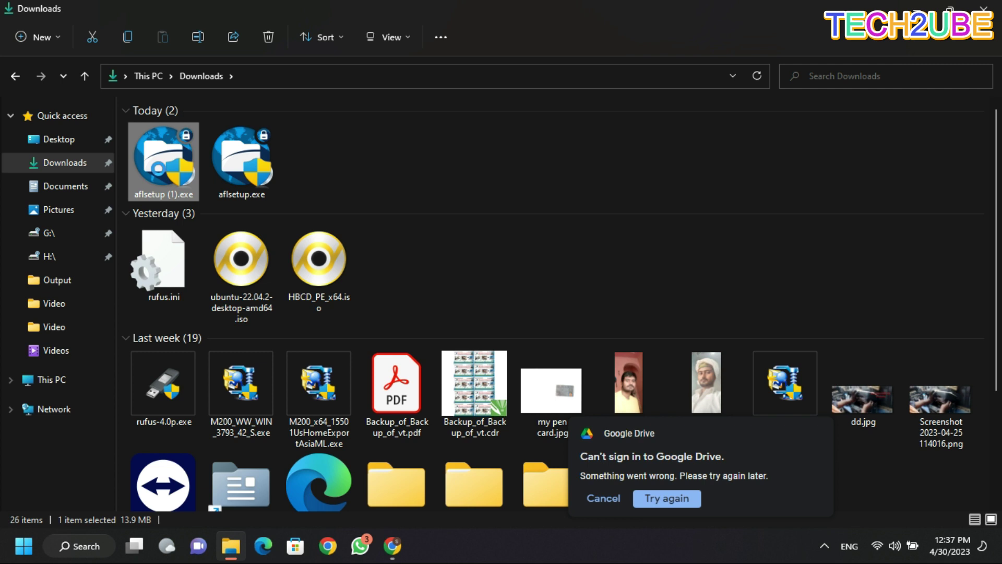
right_click(159, 168)
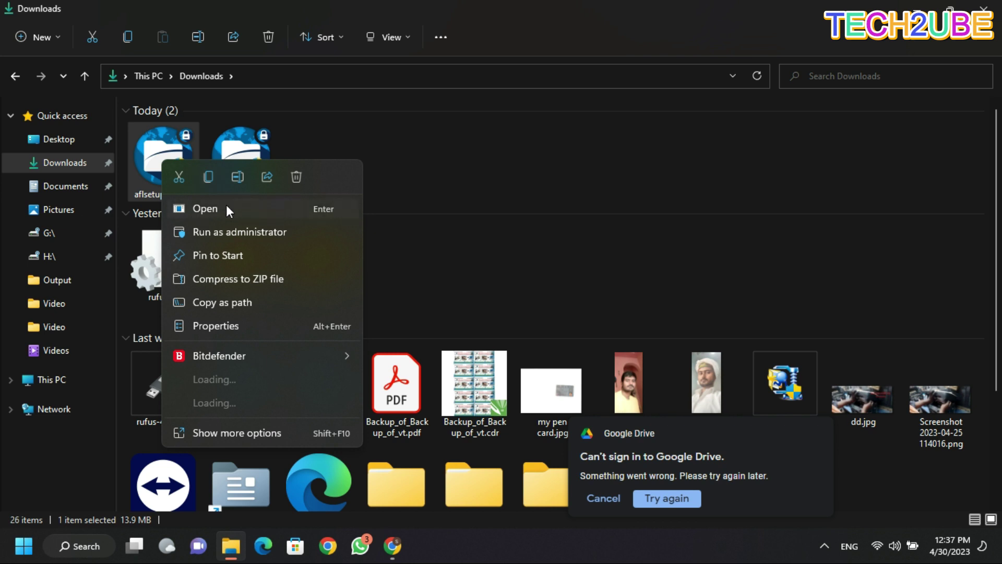
click(233, 233)
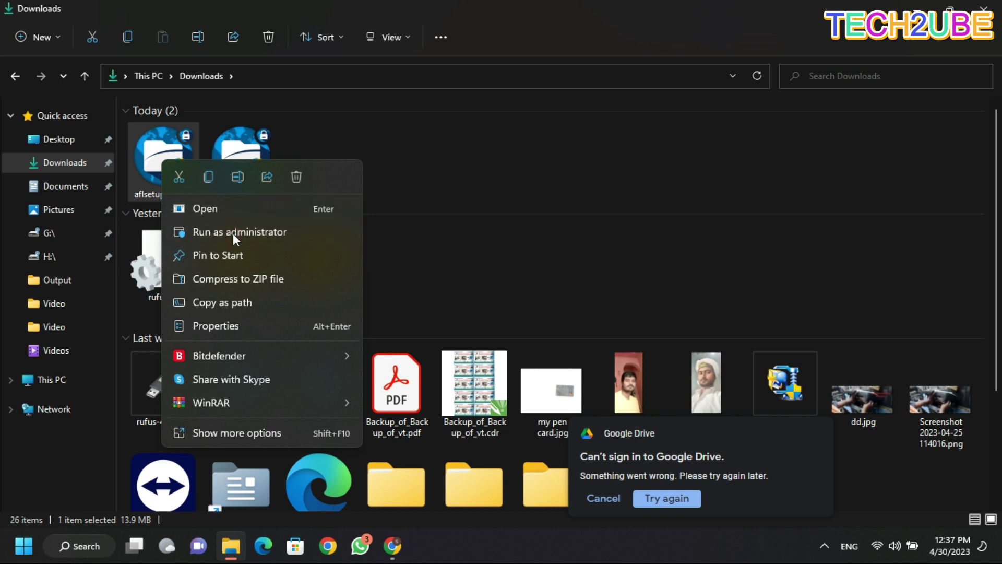
click(203, 235)
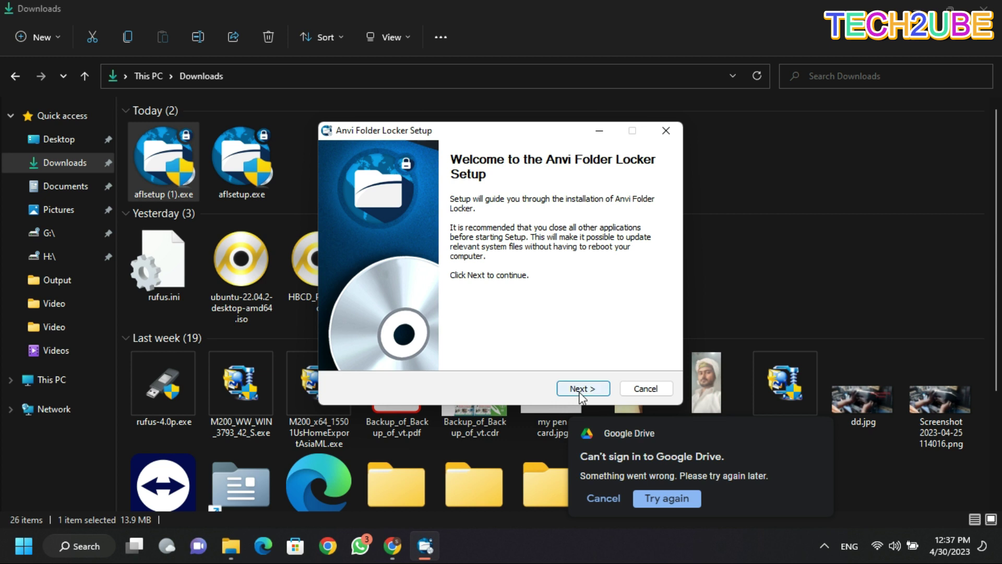
Install Anvi Folder Locker to the default Program Files Anvisoft folder, letting Explorer restart, then finish setup.
click(578, 389)
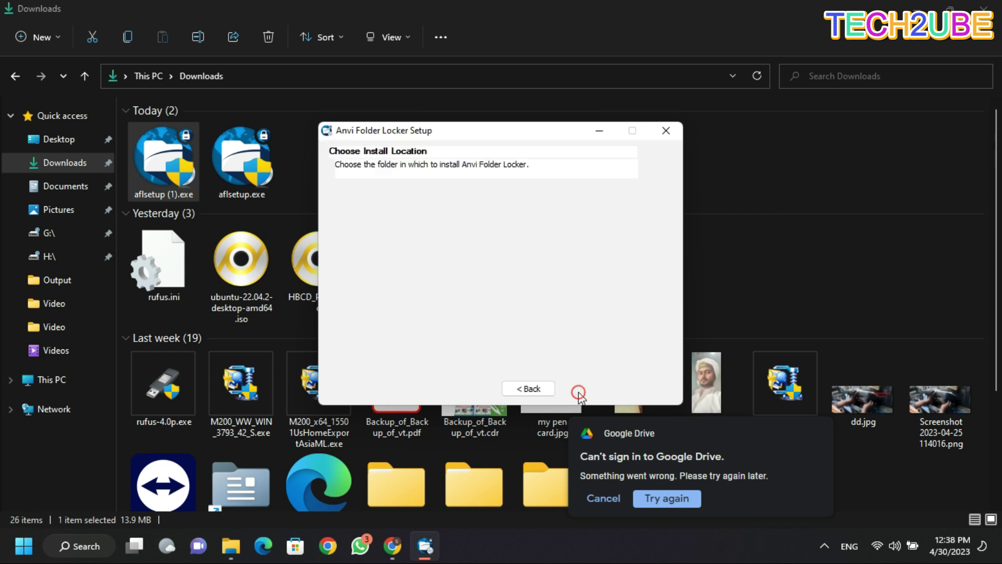
click(578, 391)
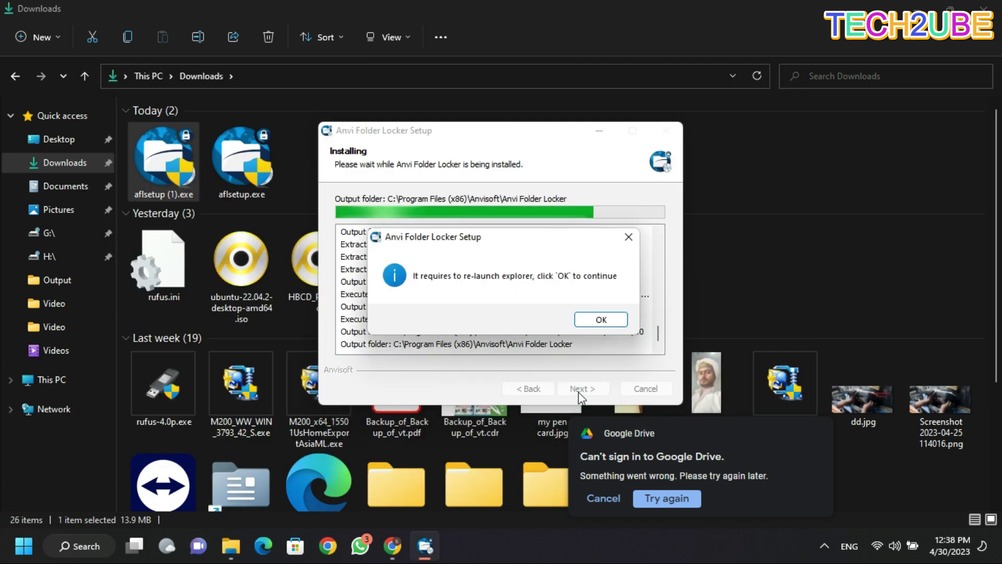
click(600, 320)
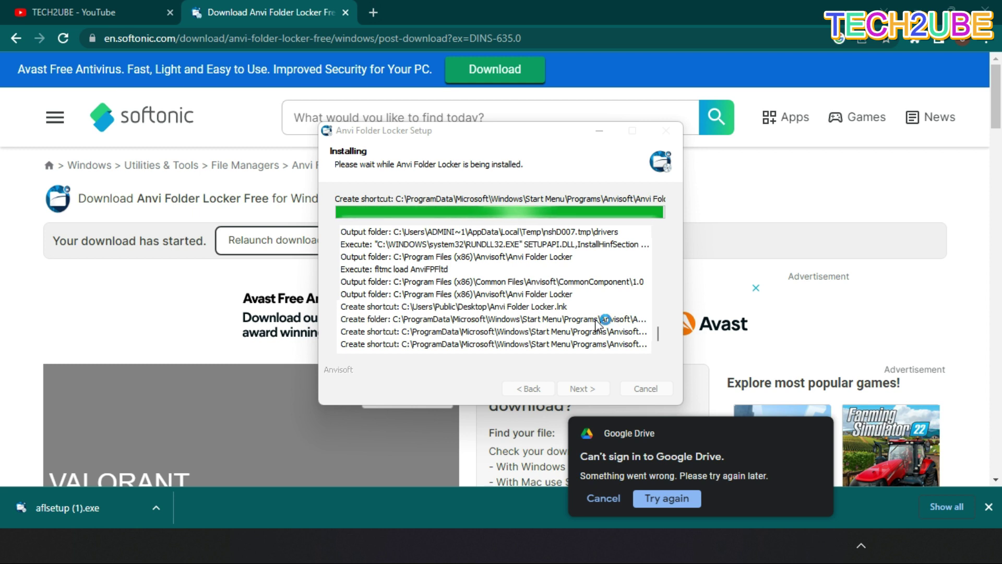
key(Return)
click(51, 7)
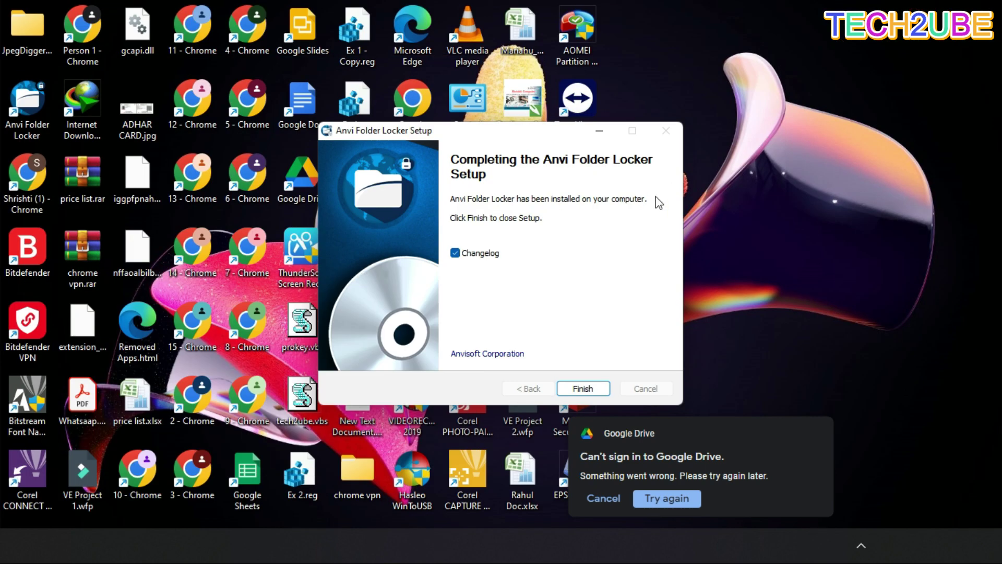
click(583, 389)
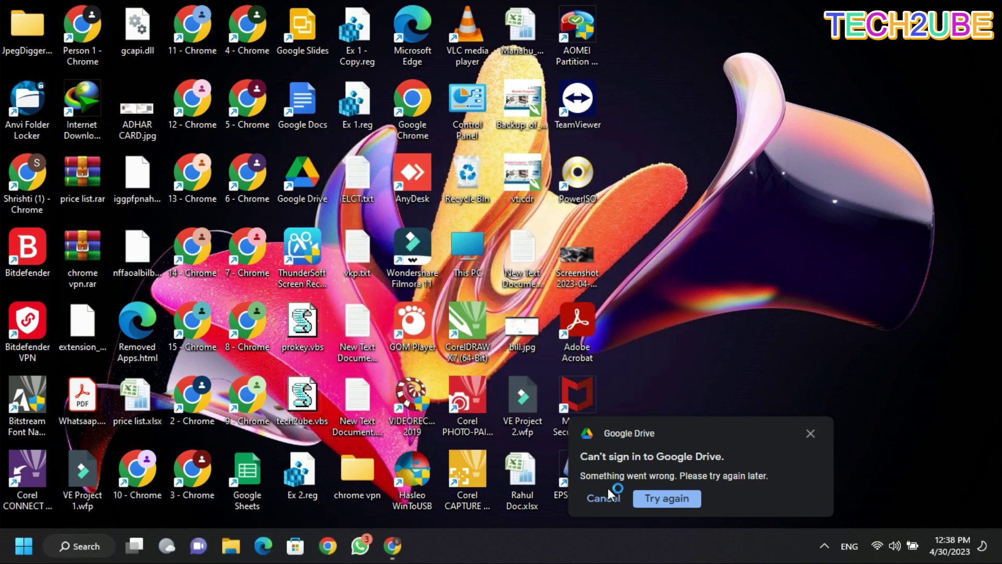
Dismiss the Google Drive sign-in warning and close the Changelog.txt notes in Notepad.
click(606, 498)
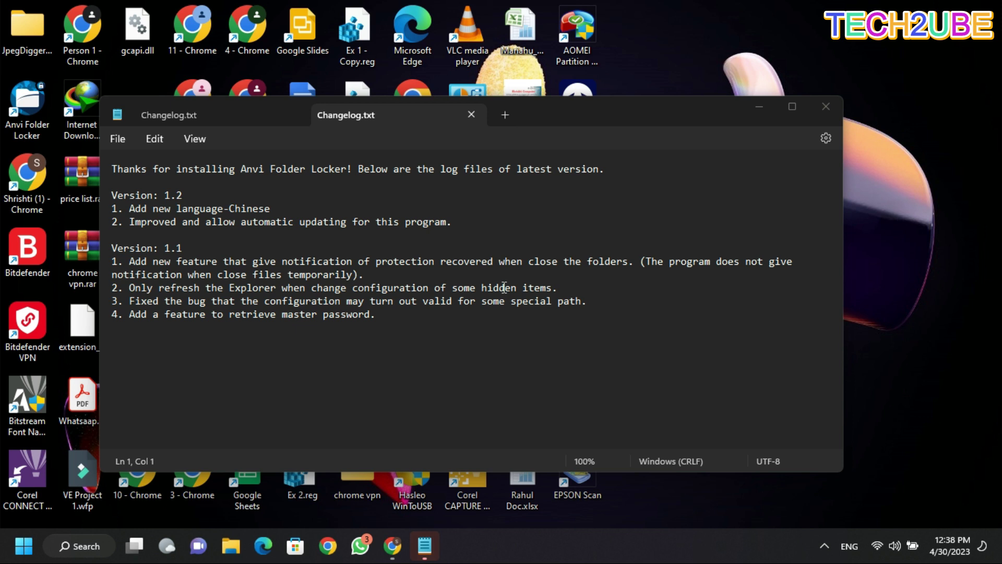
click(823, 108)
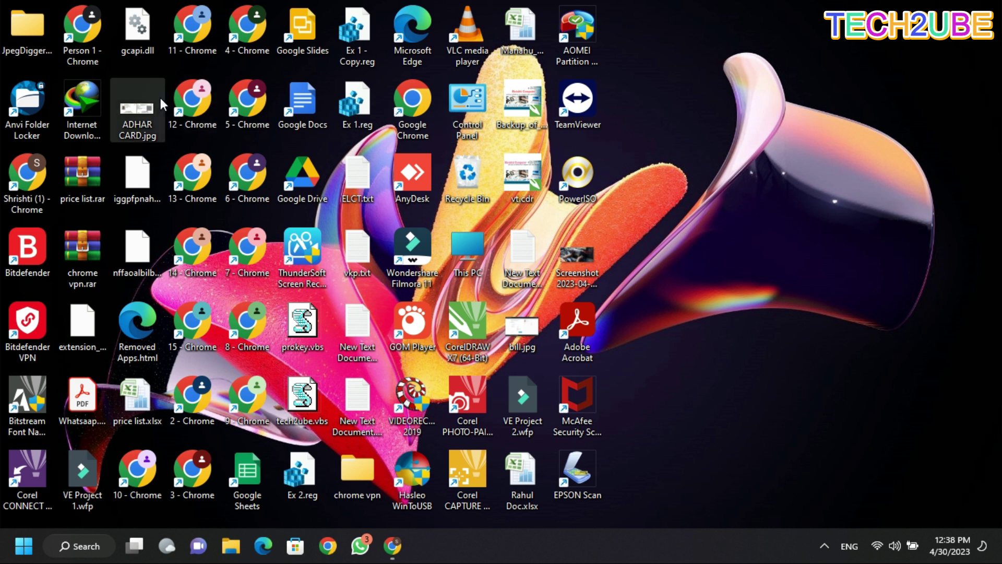
Launch Anvi Folder Locker from the desktop to reach the Create Master Password dialog.
double_click(26, 99)
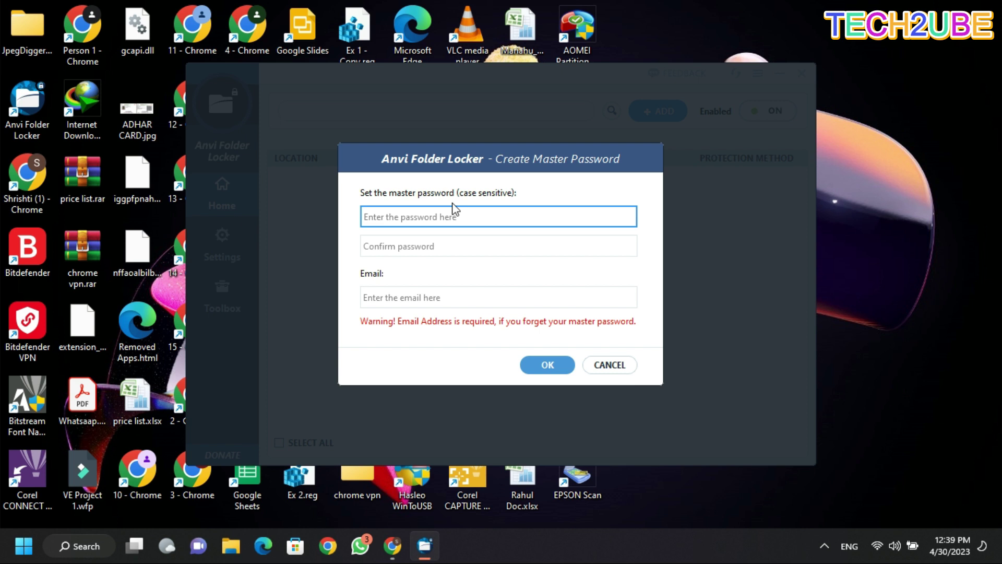
click(442, 243)
click(435, 218)
click(432, 240)
click(425, 209)
click(424, 241)
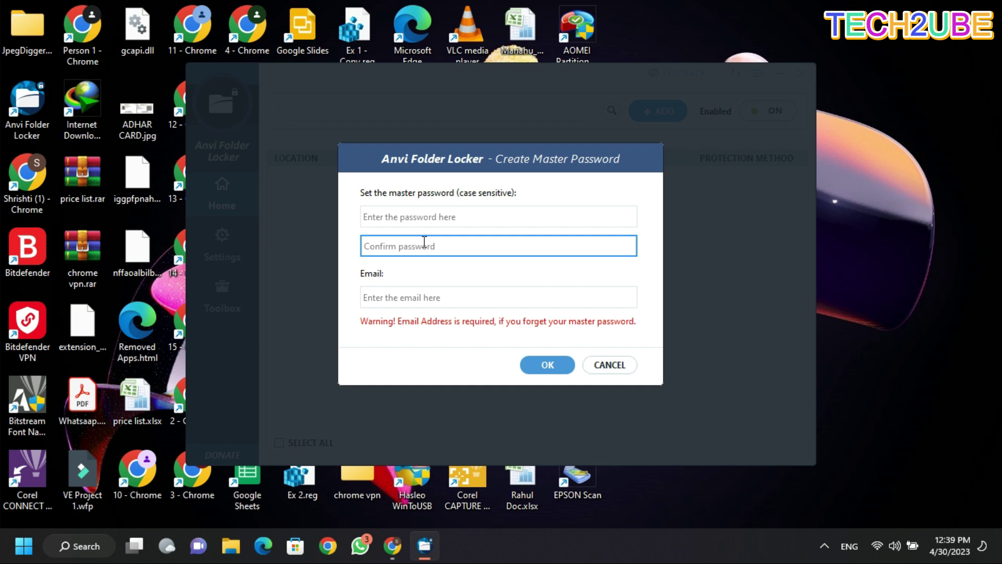
click(410, 296)
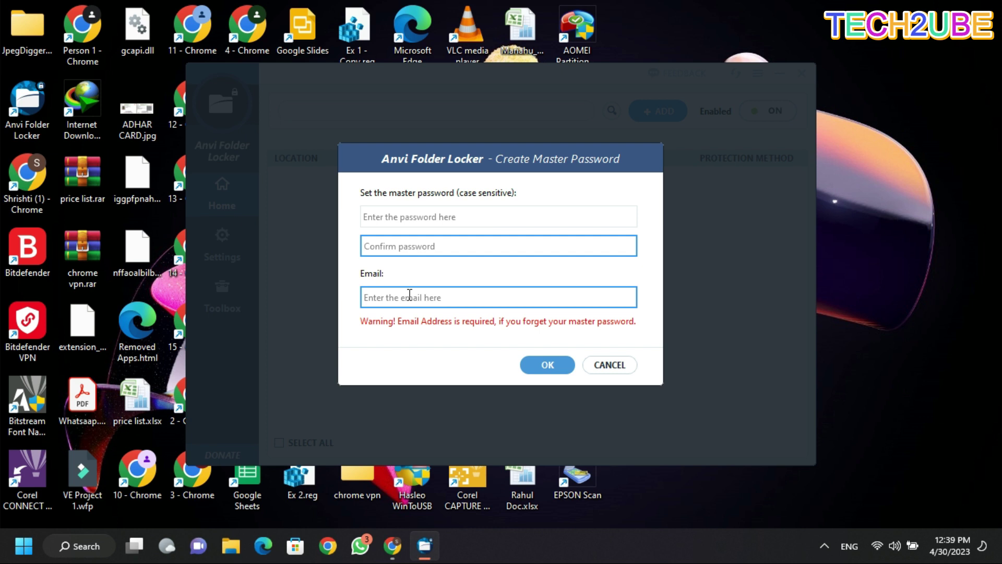
click(394, 216)
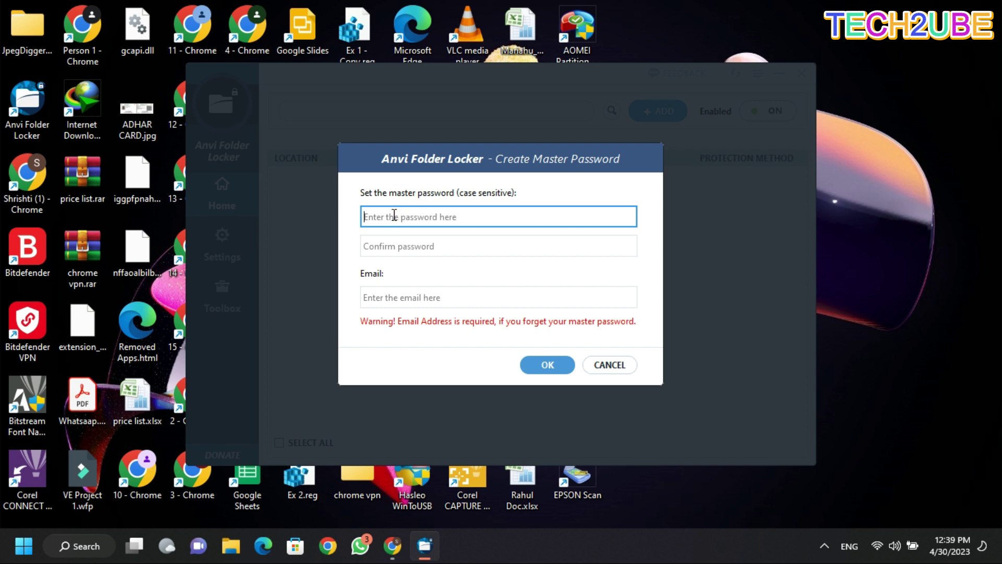
Enter a master password, its confirmation, and a recovery e-mail address.
text(••••••••)
key(Tab)
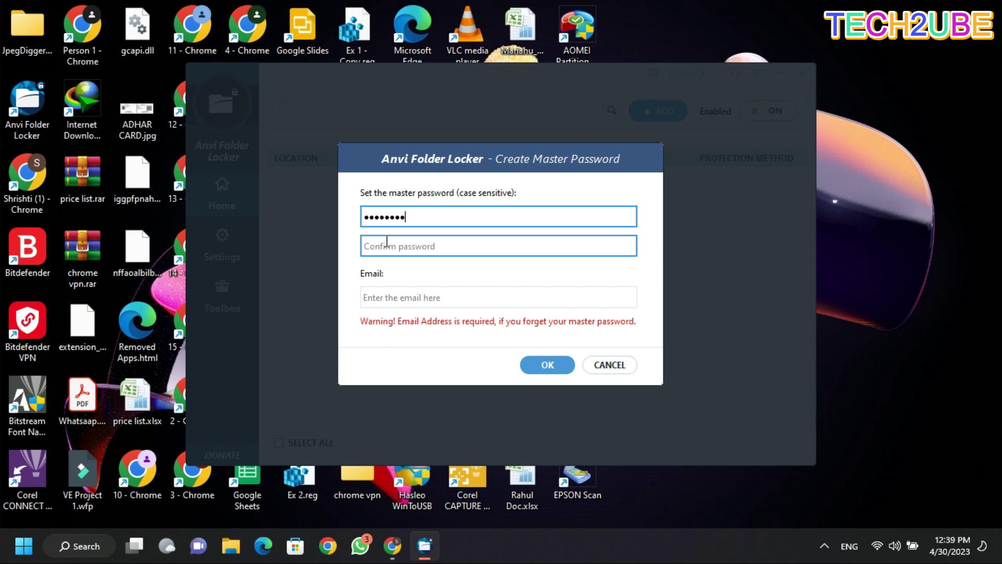
text(••)
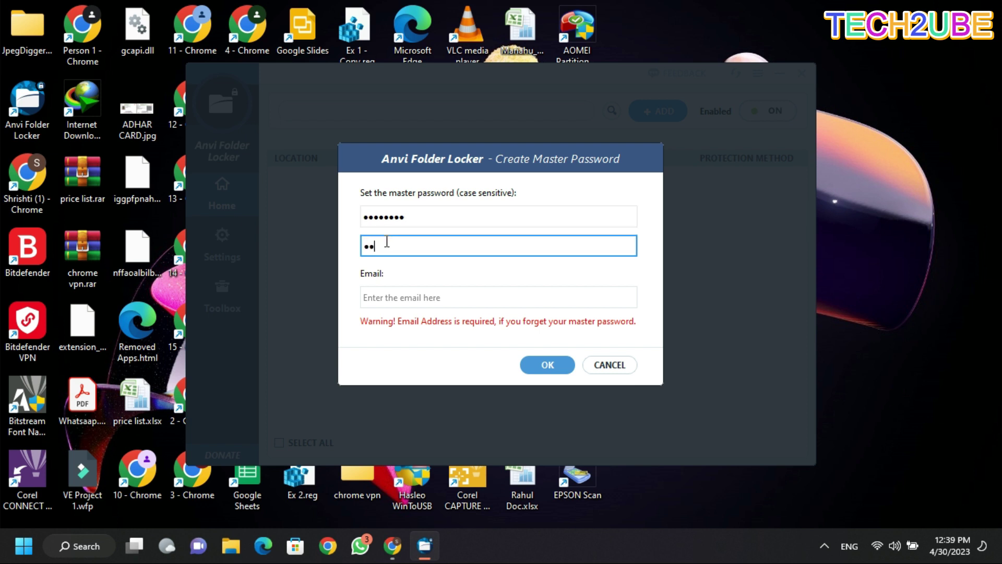
text(•)
text(••••)
click(404, 293)
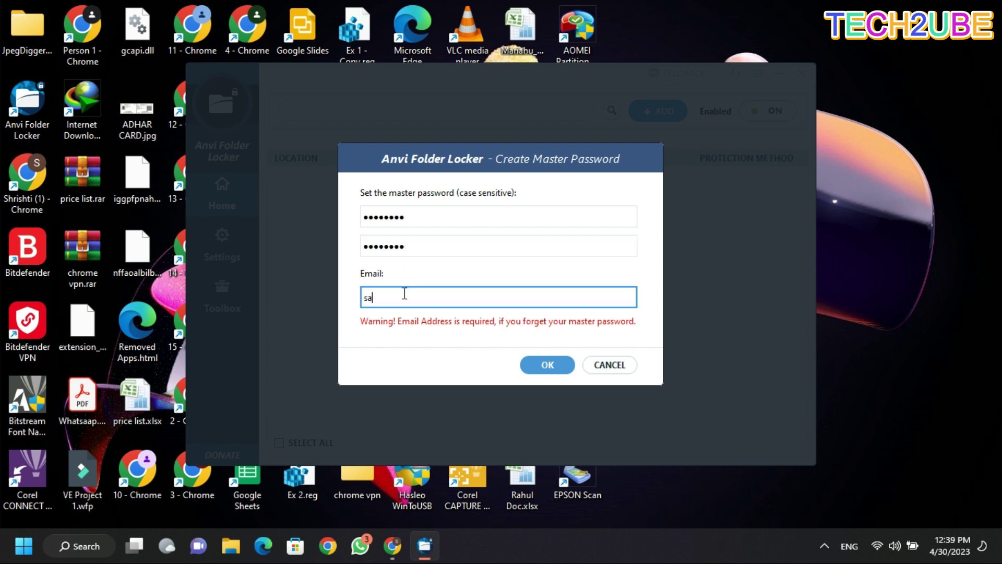
Dismiss the mismatch error and retype both the master and confirm password fields.
click(557, 369)
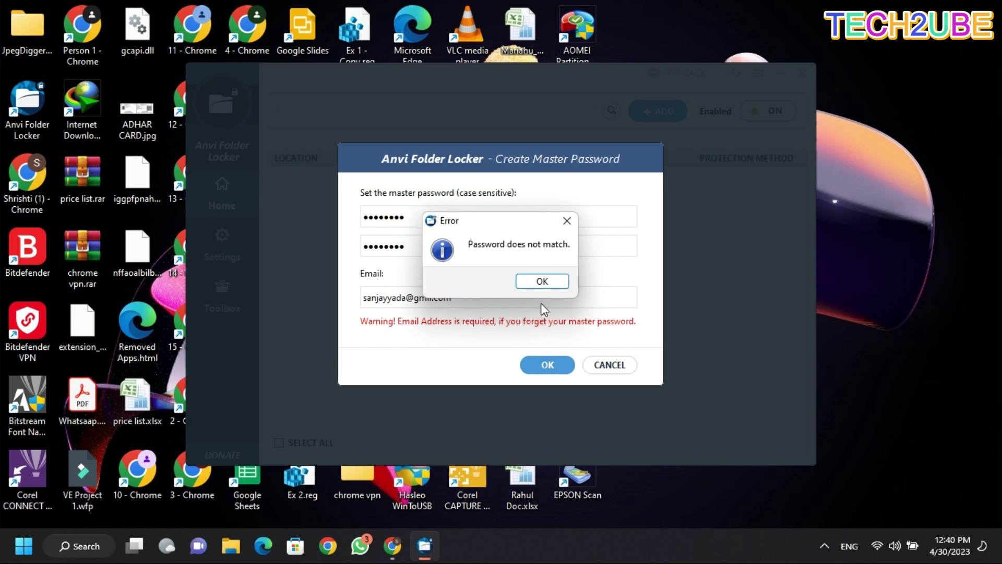
click(541, 282)
click(421, 218)
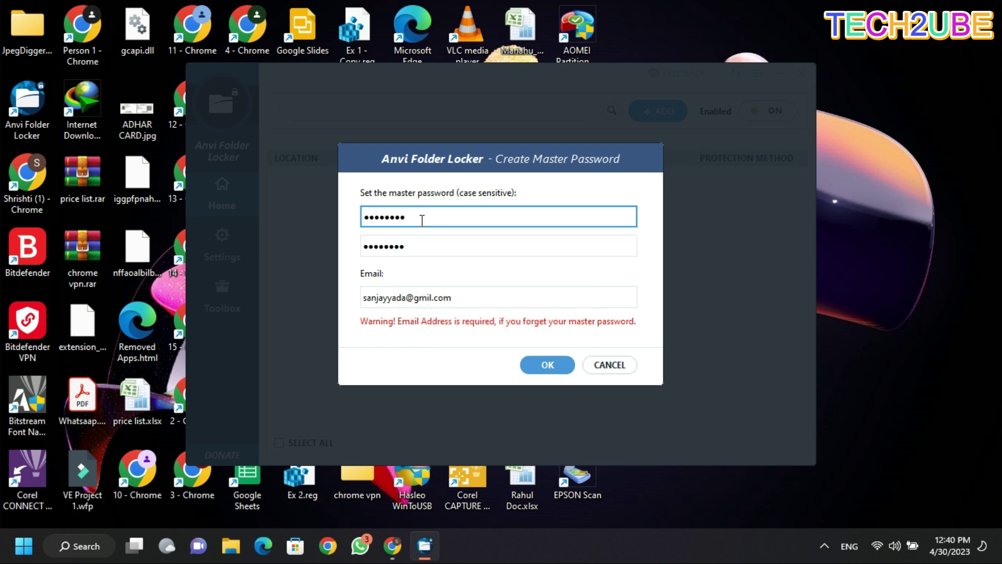
key(BackSpace)
key(BackSpace)
key(BackSpace)
key(BackSpace)
key(BackSpace)
key(BackSpace)
key(BackSpace)
key(BackSpace)
text(s•••••••)
click(422, 243)
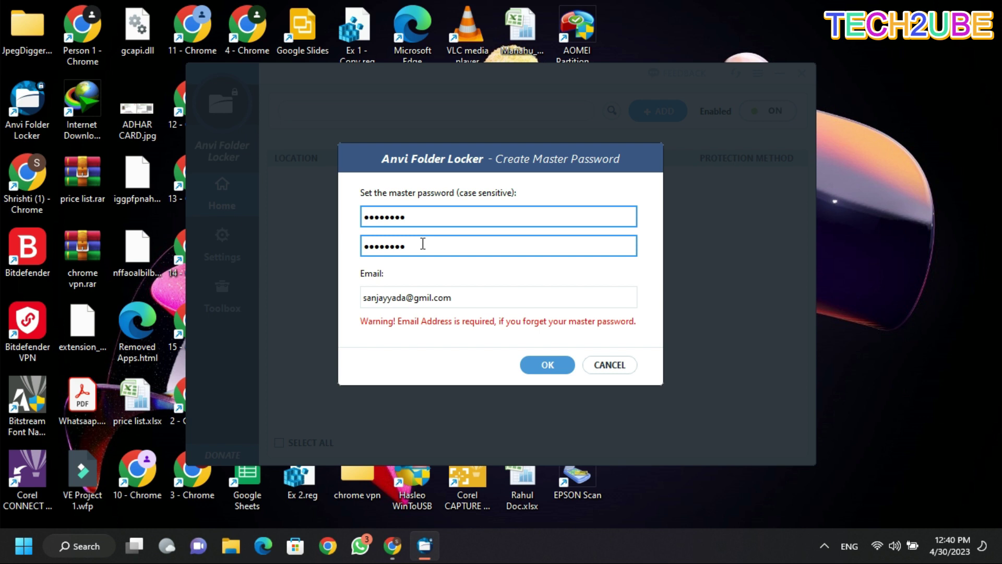
key(BackSpace)
key(BackSpace)
key(BackSpace)
key(BackSpace)
key(BackSpace)
key(BackSpace)
key(BackSpace)
key(BackSpace)
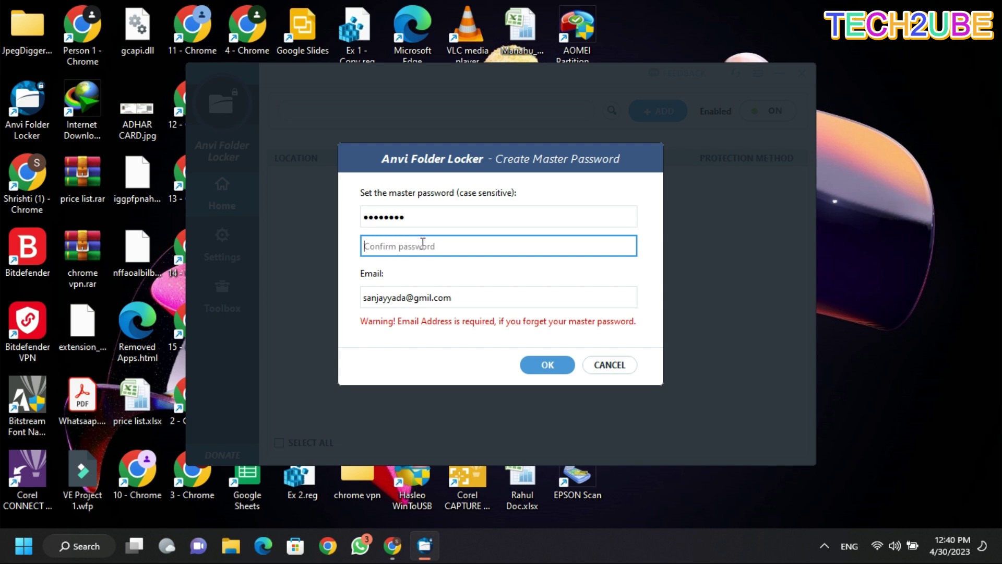
text(••••••••)
Retry with a matching three-character password, which is rejected as too short.
click(547, 364)
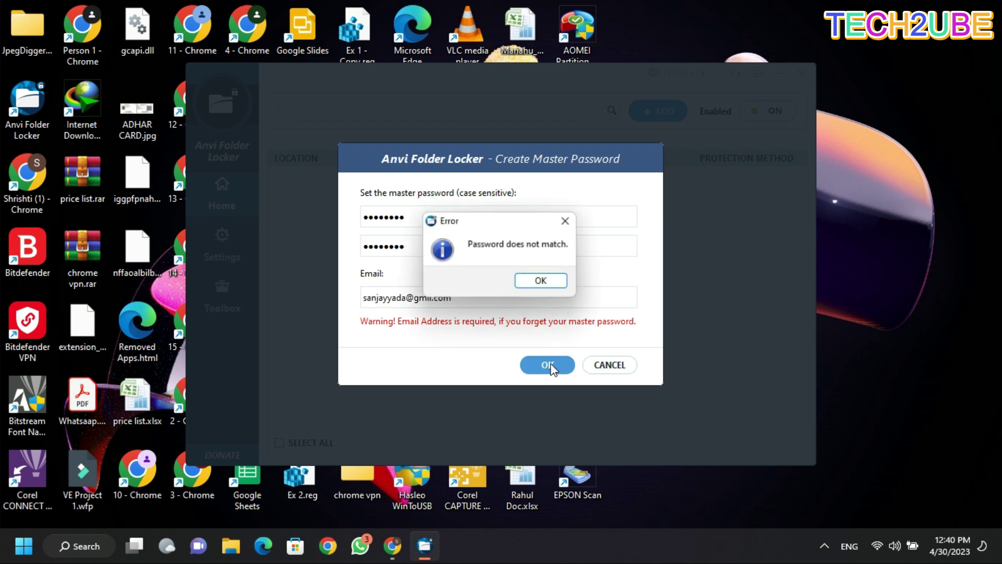
click(542, 281)
click(454, 222)
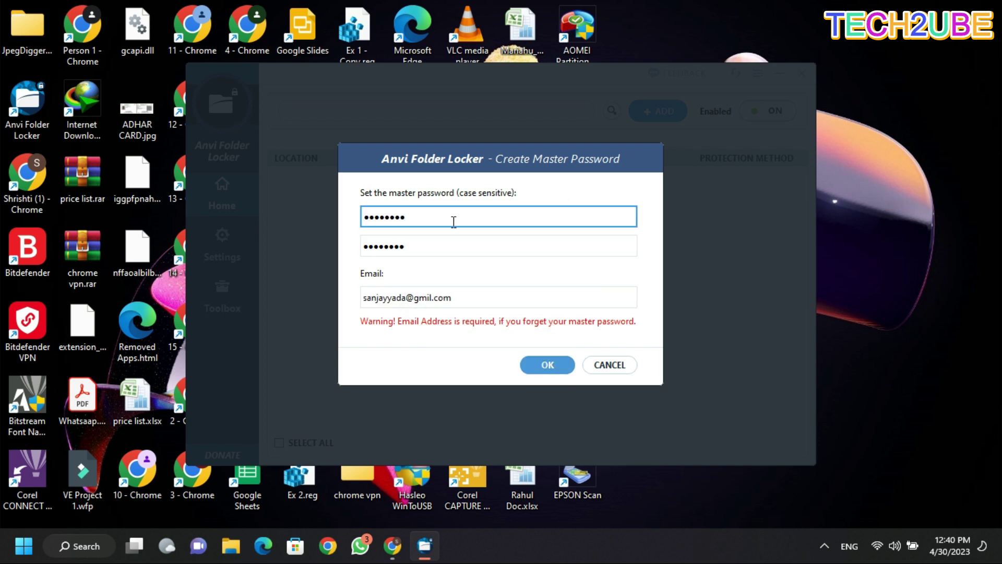
key(BackSpace)
key(BackSpace)
key(BackSpace)
key(BackSpace)
key(BackSpace)
key(BackSpace)
key(BackSpace)
key(BackSpace)
text(123)
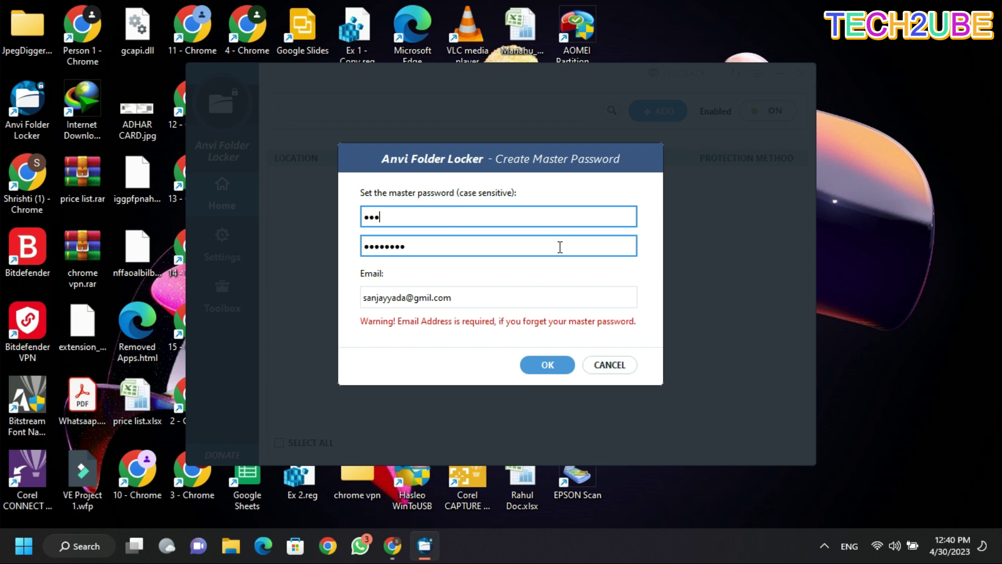
click(544, 249)
key(BackSpace)
key(BackSpace)
key(BackSpace)
key(BackSpace)
key(BackSpace)
key(BackSpace)
key(BackSpace)
key(BackSpace)
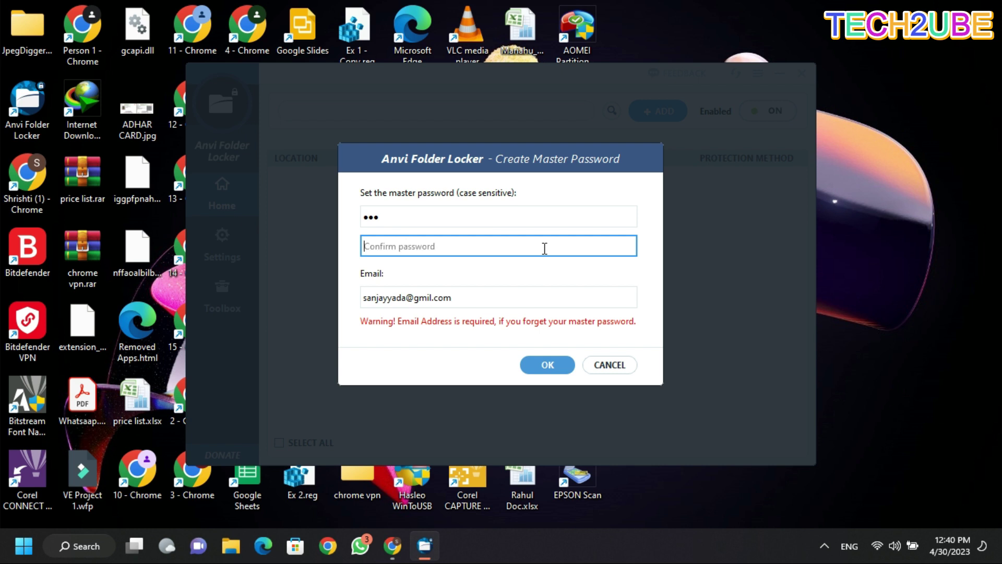
text(123)
click(574, 295)
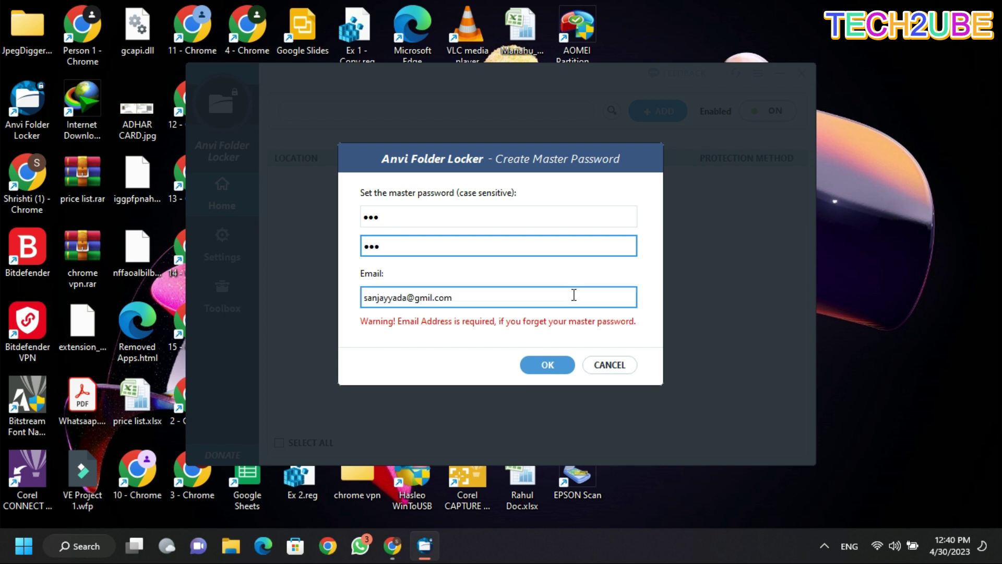
click(551, 364)
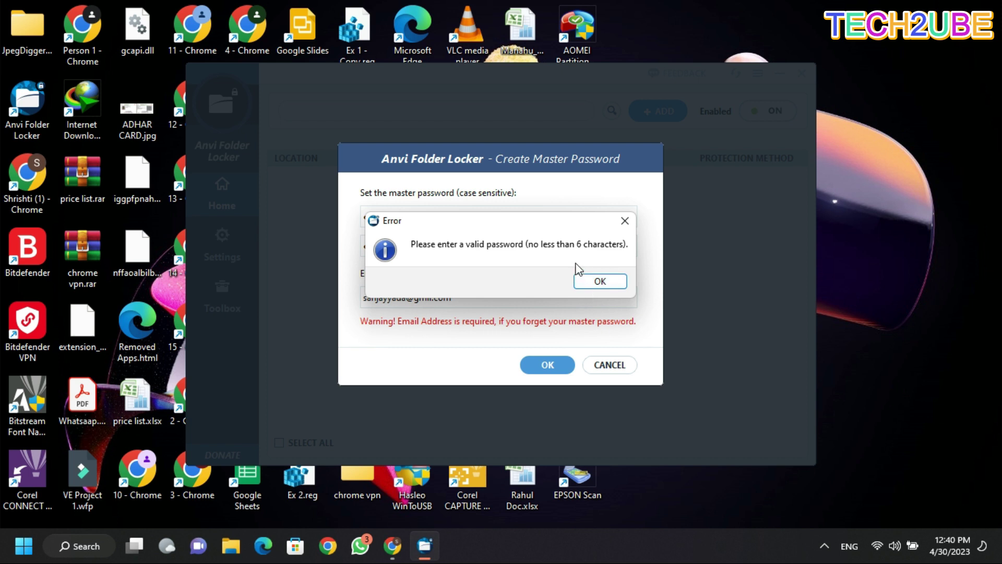
click(601, 283)
Lengthen both fields to a matching six-character master password and confirm it.
click(417, 215)
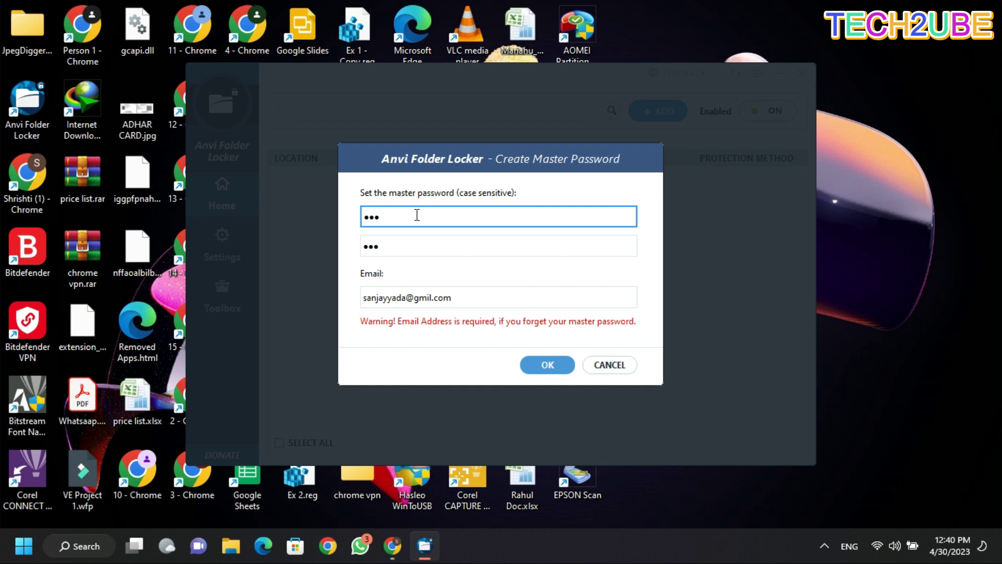
text(123)
click(419, 245)
text(123)
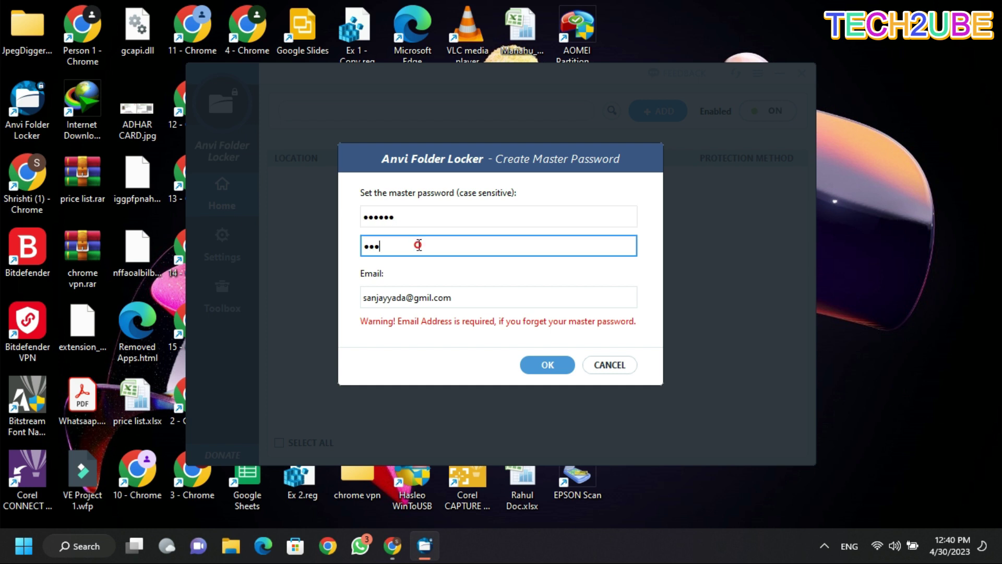
text(123)
click(528, 361)
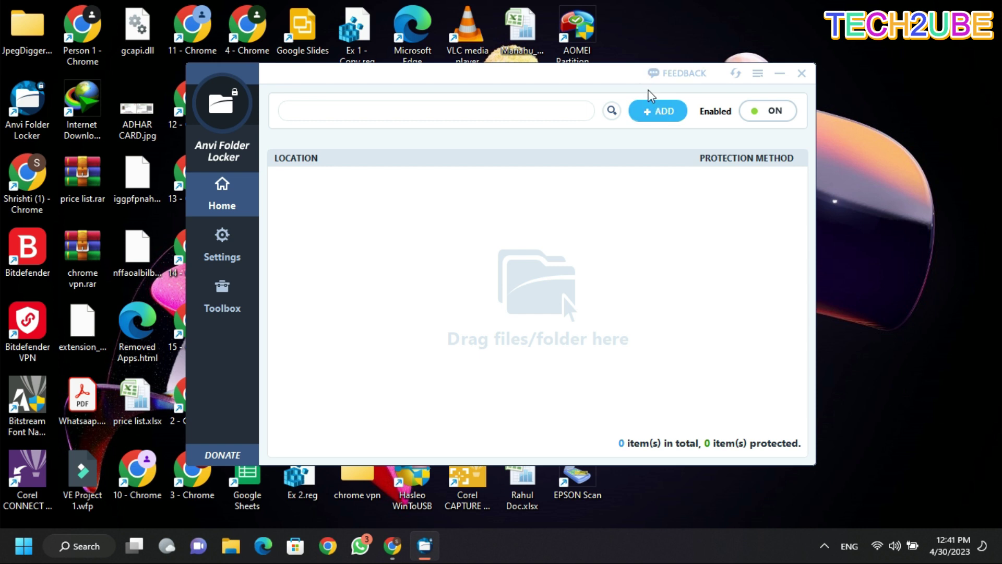
Add the Desktop folder JpegDigger_Photo_Recovery_2.6.121 to the protected list.
click(662, 113)
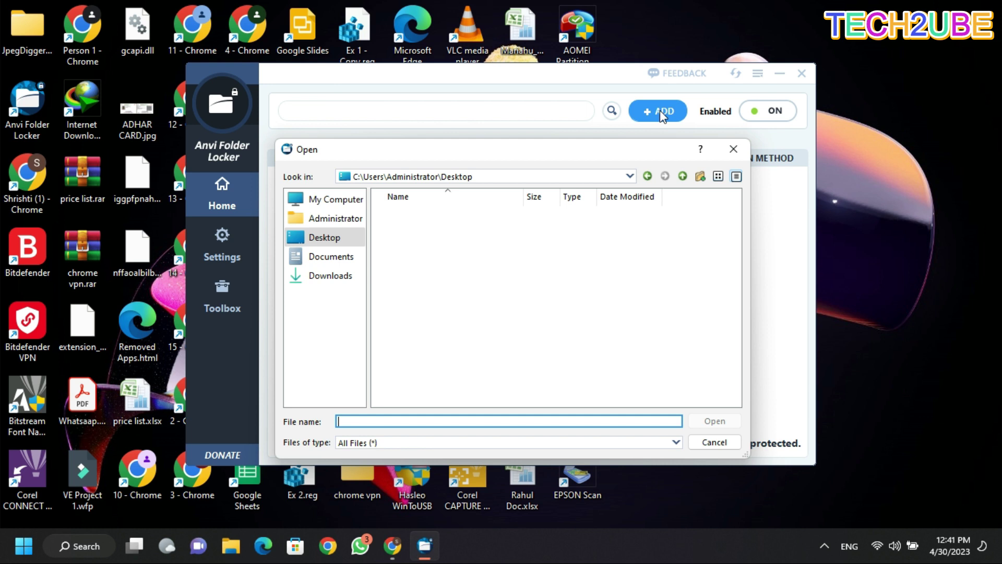
click(334, 201)
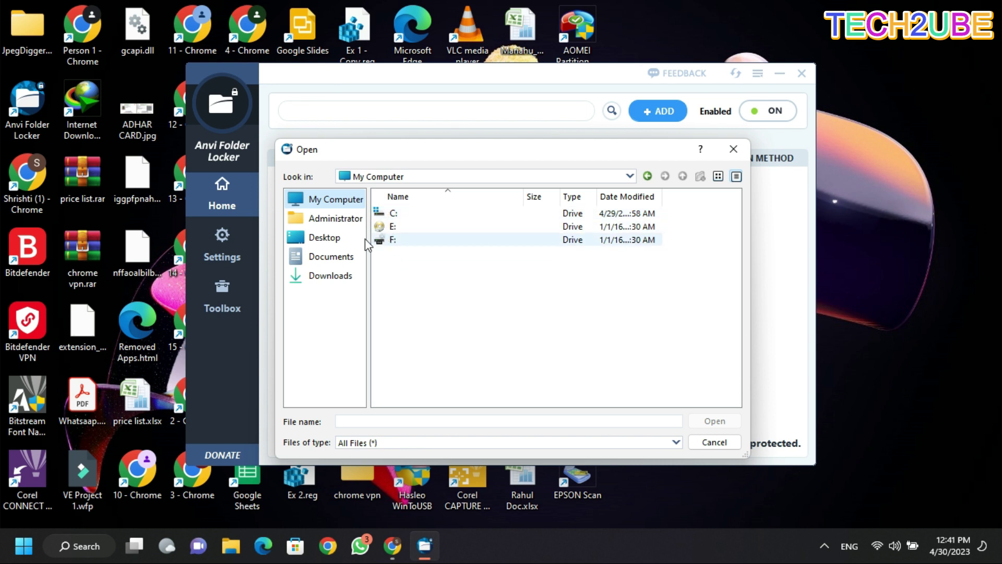
click(327, 241)
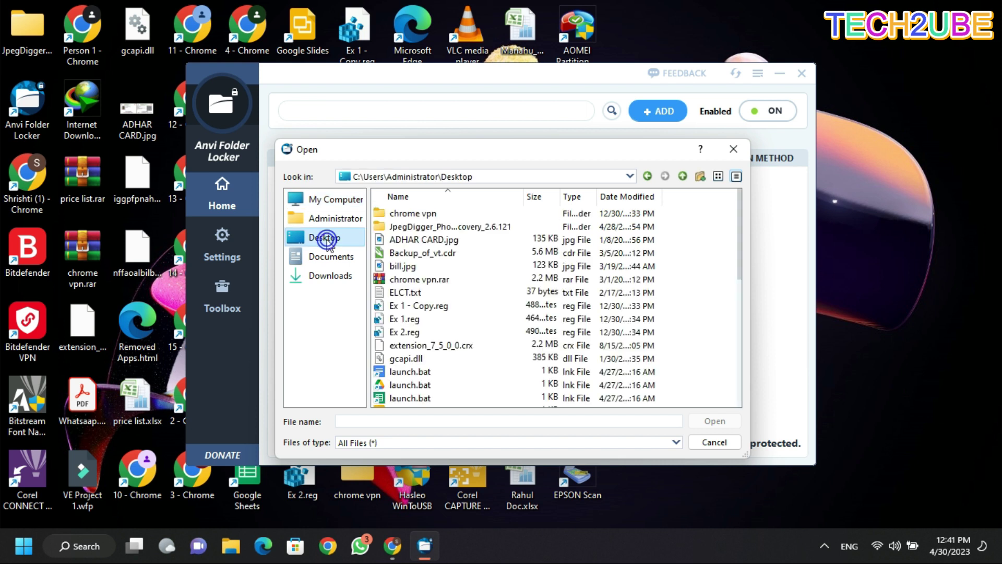
click(411, 228)
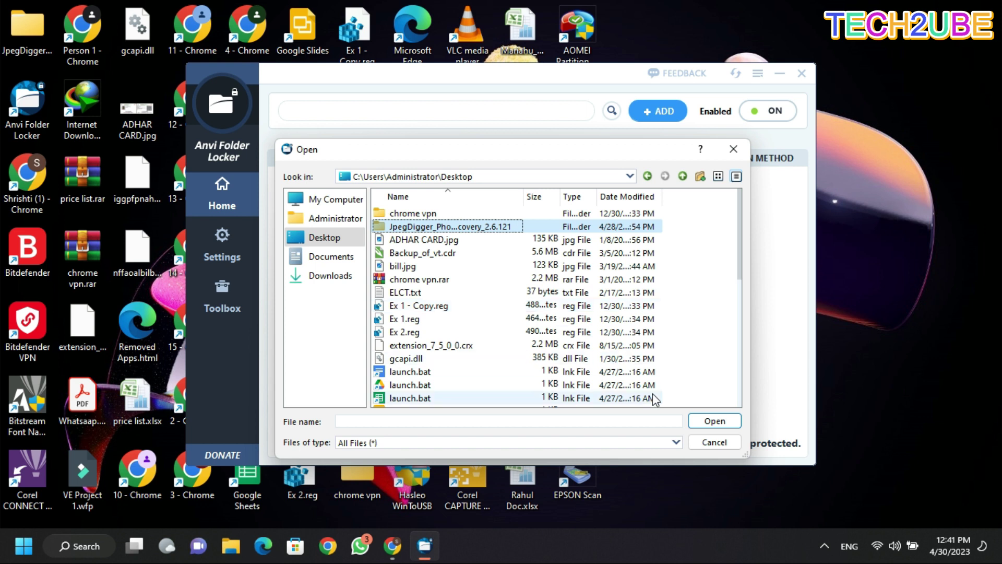
click(698, 423)
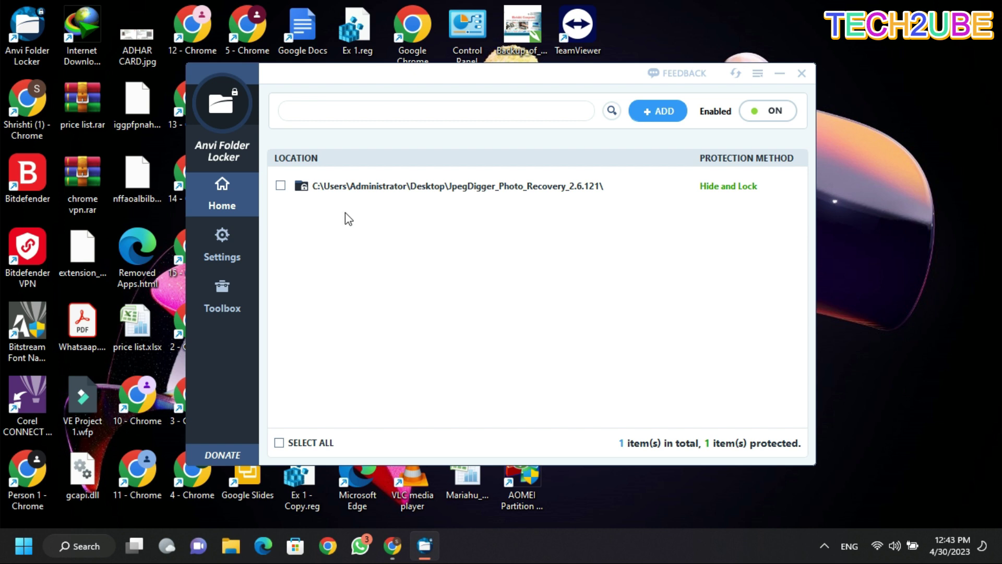
Switch the JpegDigger folder's protection method to Hide and minimize Anvi Folder Locker.
click(281, 187)
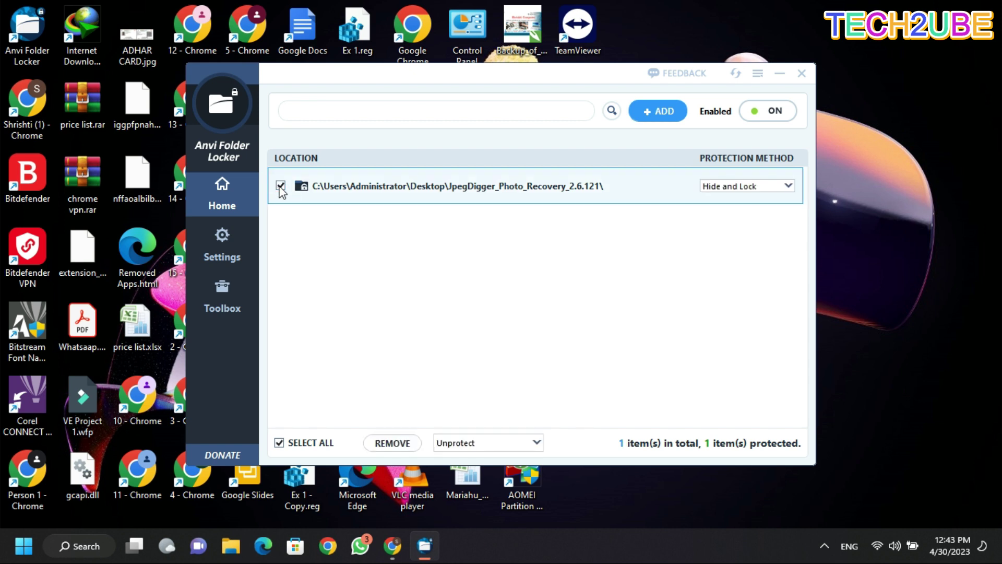
click(717, 189)
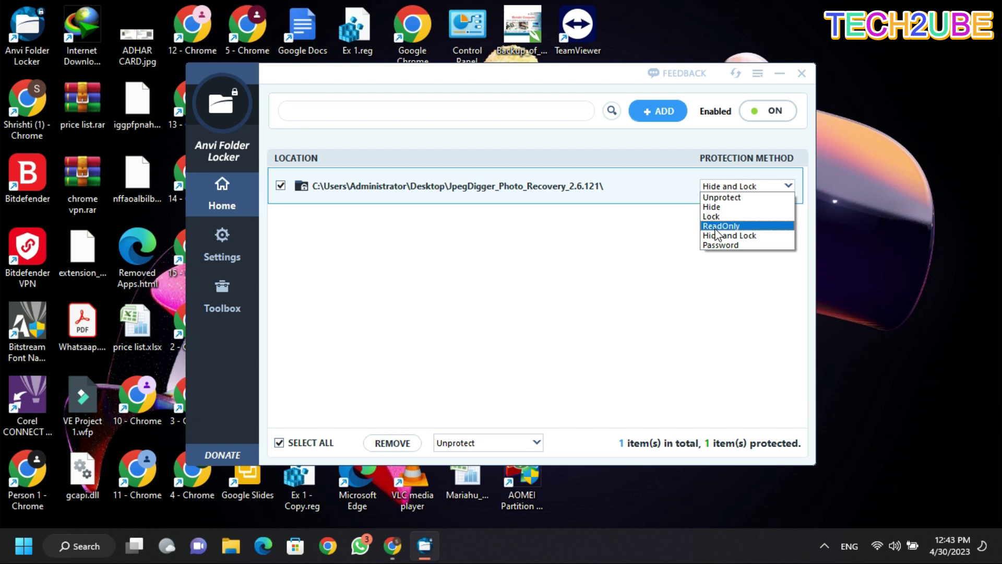
click(718, 228)
click(717, 230)
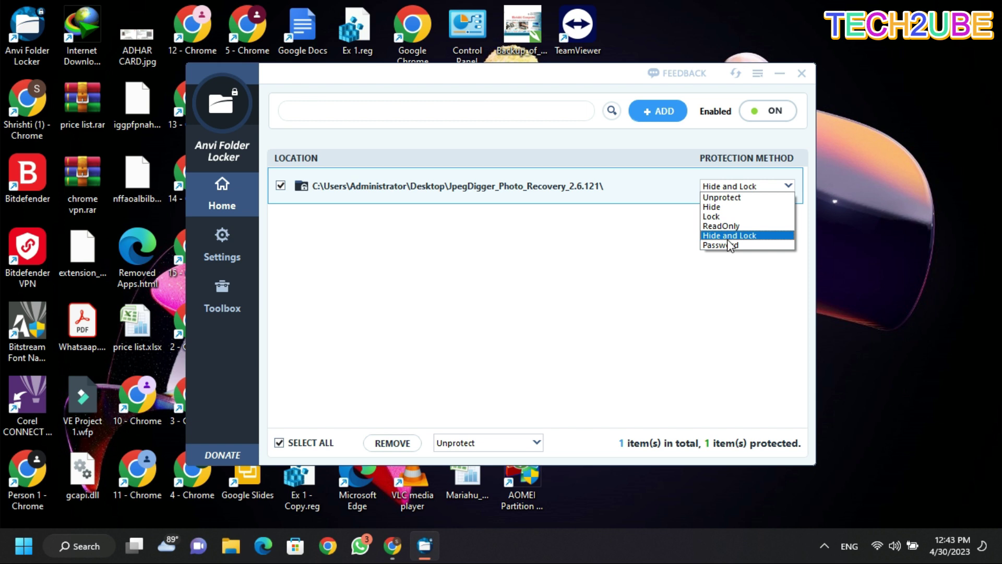
click(716, 207)
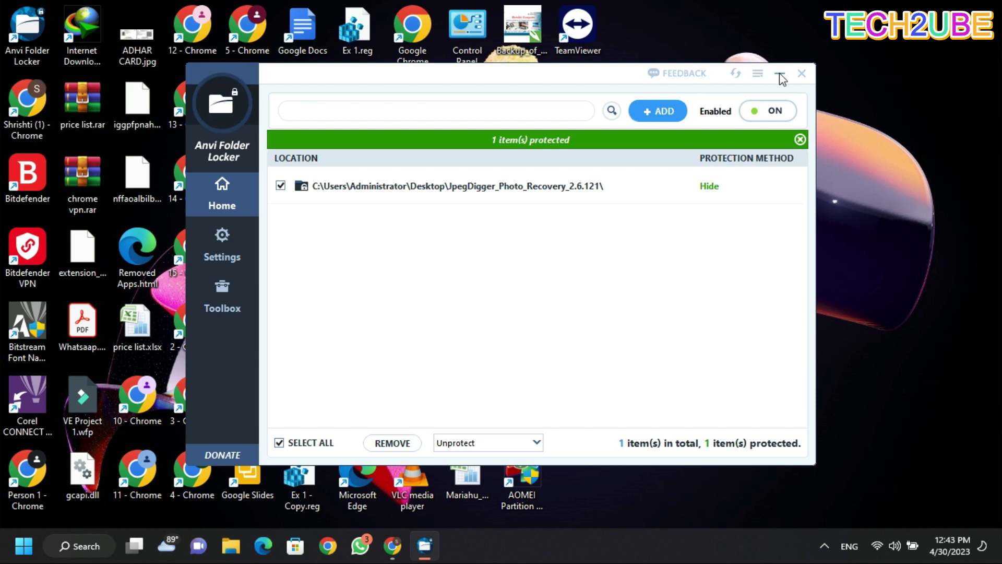
click(802, 73)
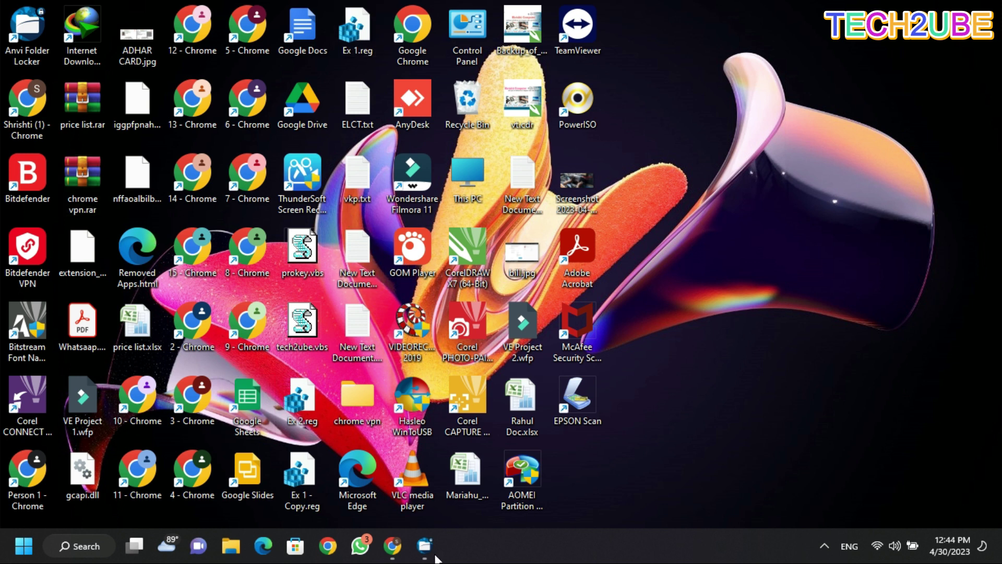
Close Anvi Folder Locker, relaunch it from the desktop shortcut, and log in with the master password.
mouse_move(425, 558)
click(419, 486)
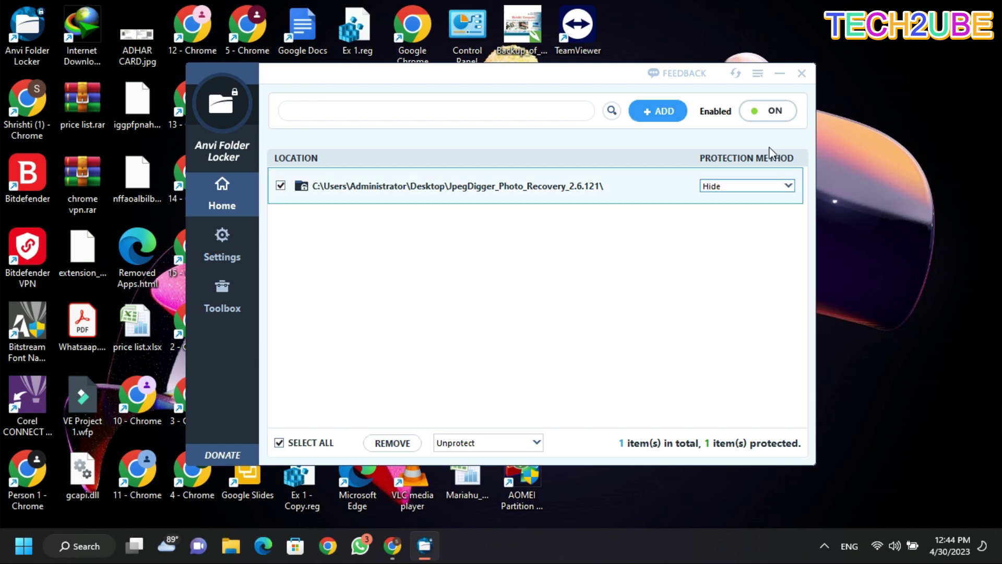
click(796, 82)
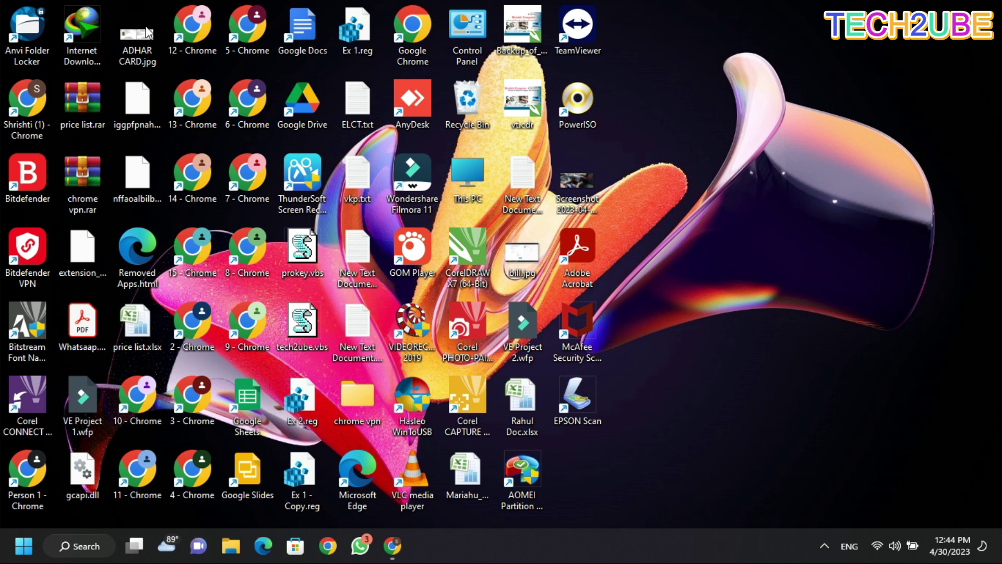
double_click(28, 34)
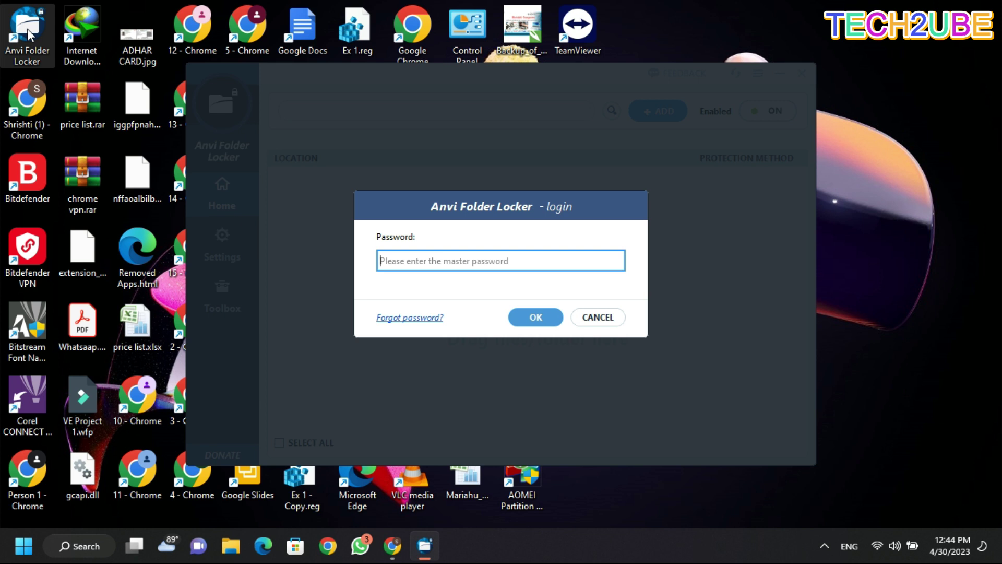
text(******)
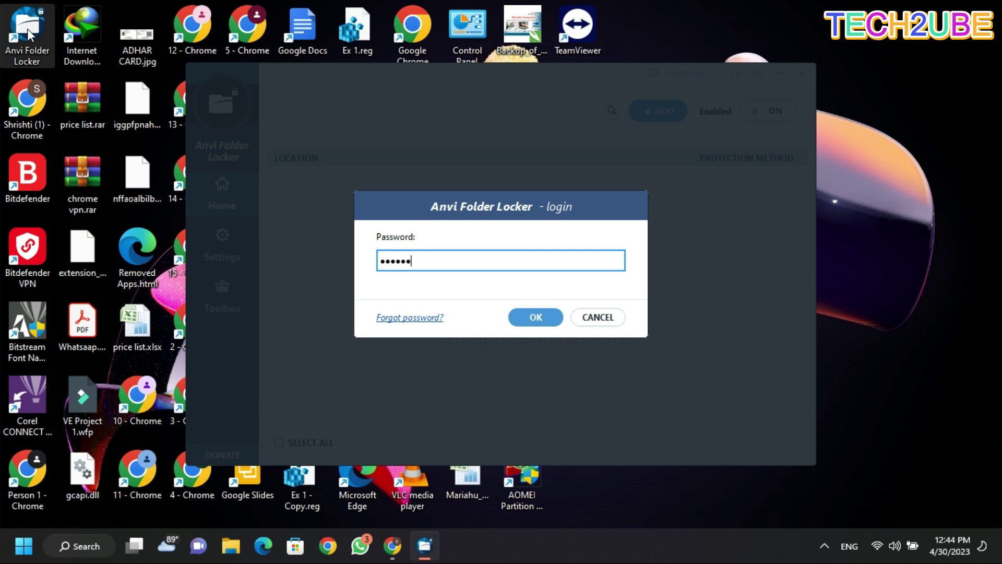
key(Return)
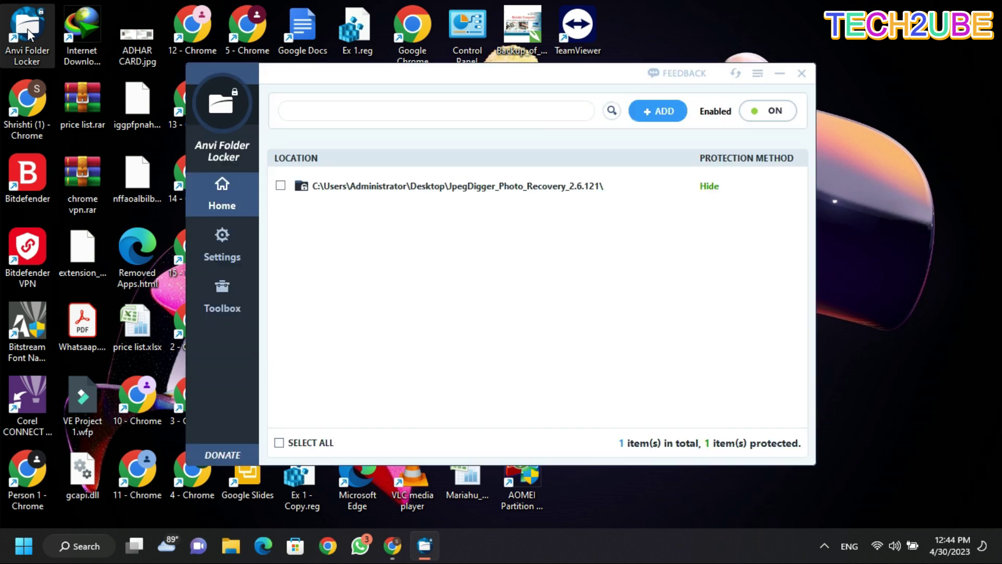
Remove the JpegDigger folder's protection by choosing Unprotect.
click(730, 188)
click(730, 189)
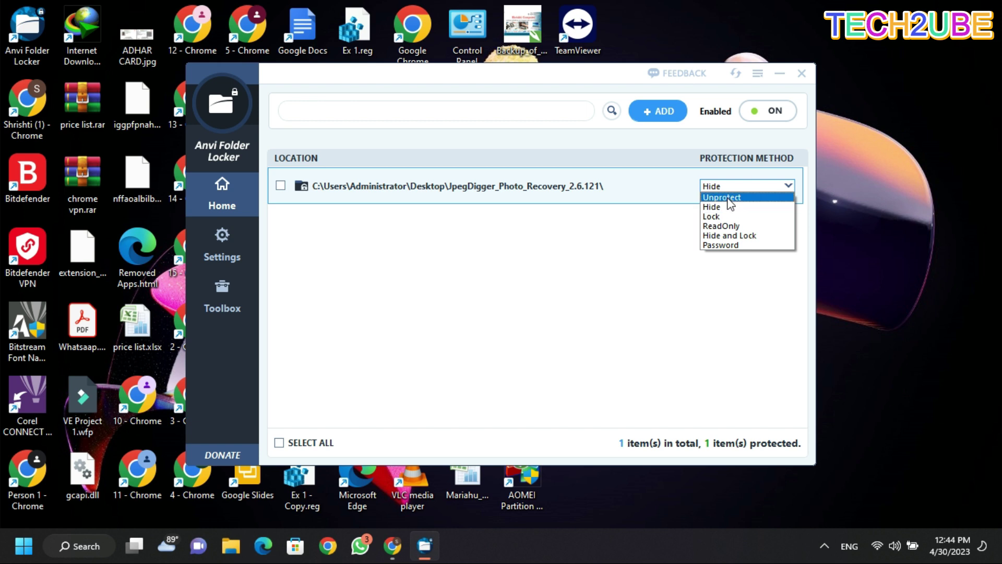
click(730, 199)
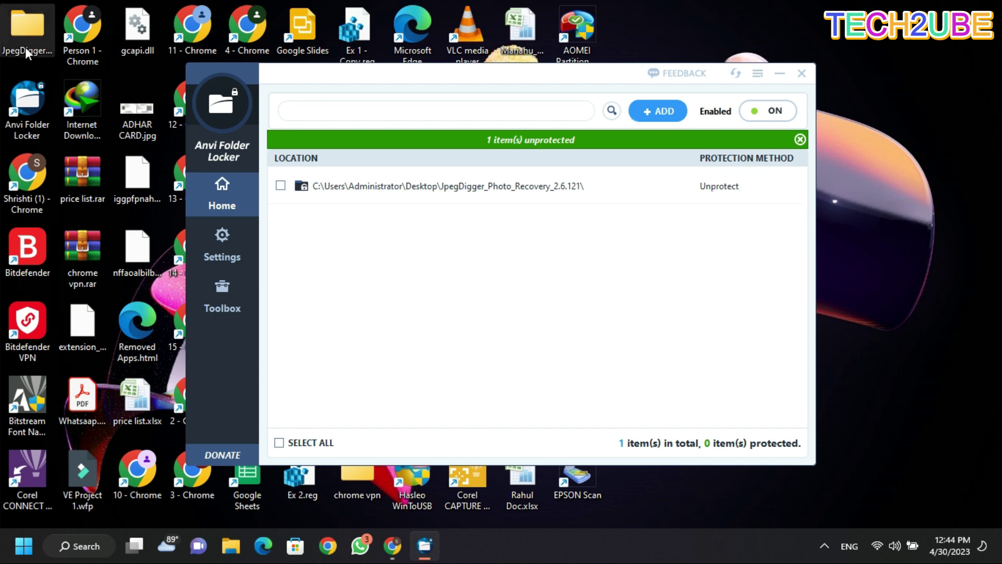
Set the JpegDigger folder's protection method to Lock.
click(774, 186)
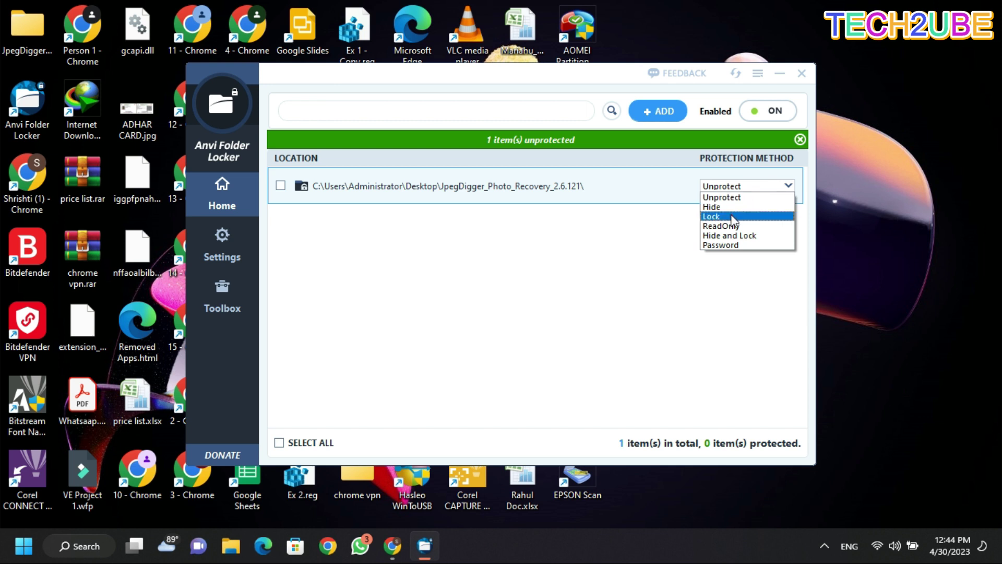
click(731, 215)
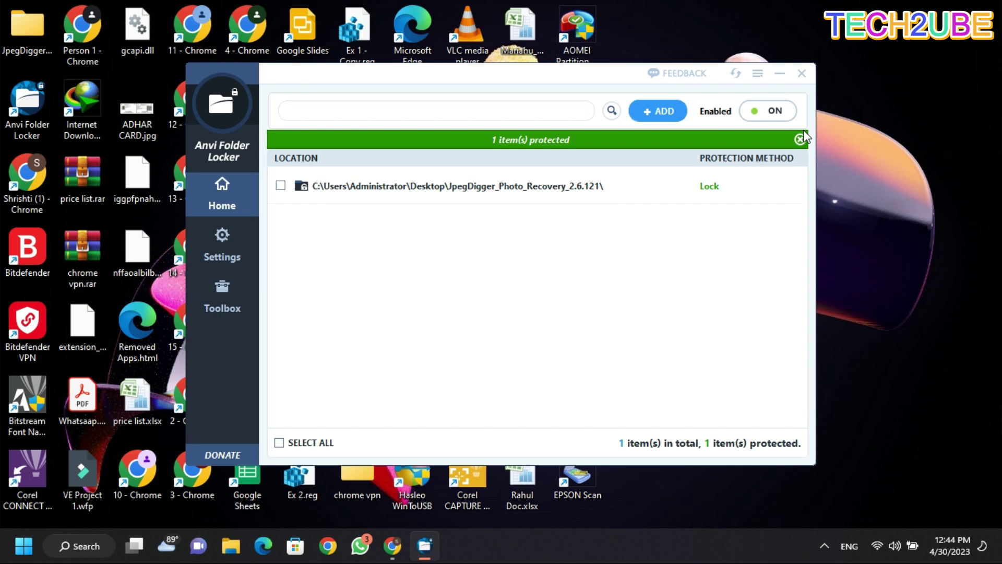
click(14, 33)
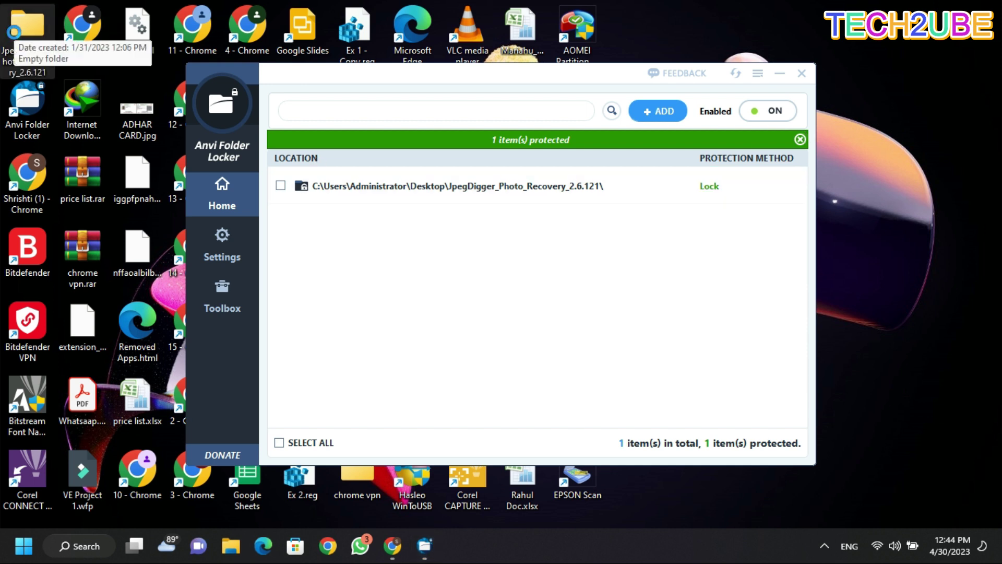
double_click(15, 33)
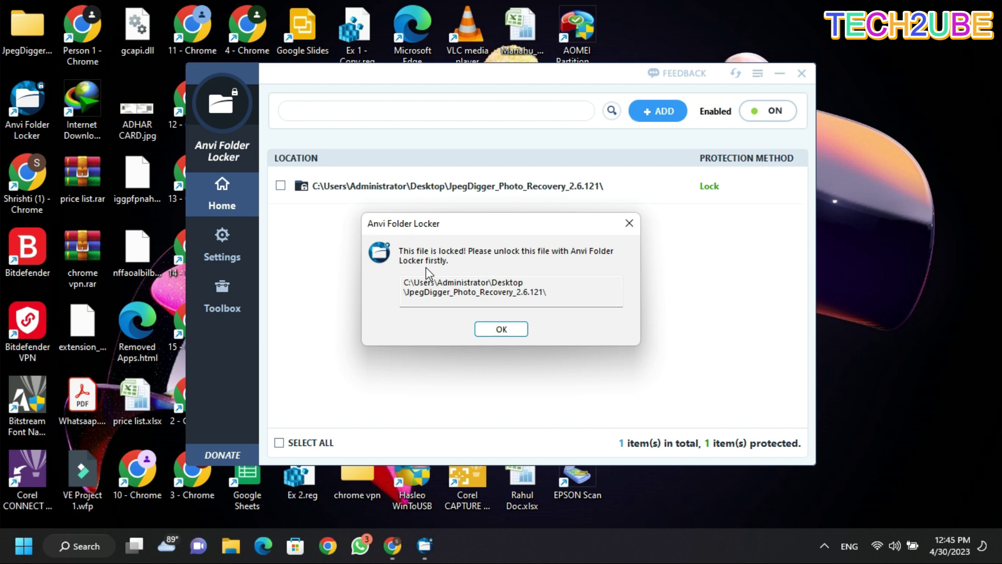
click(484, 334)
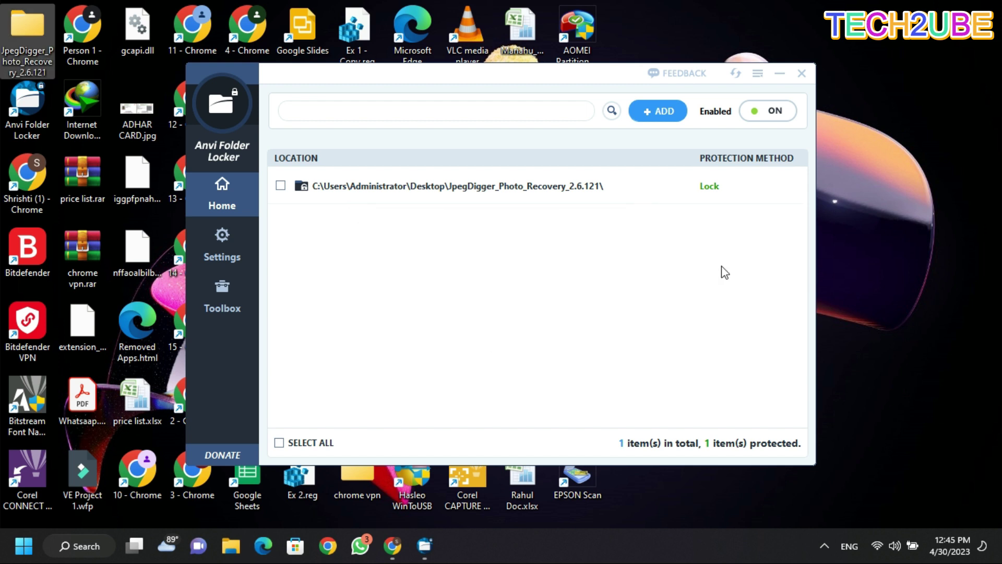
Switch the JpegDigger folder's protection method to ReadOnly.
click(710, 186)
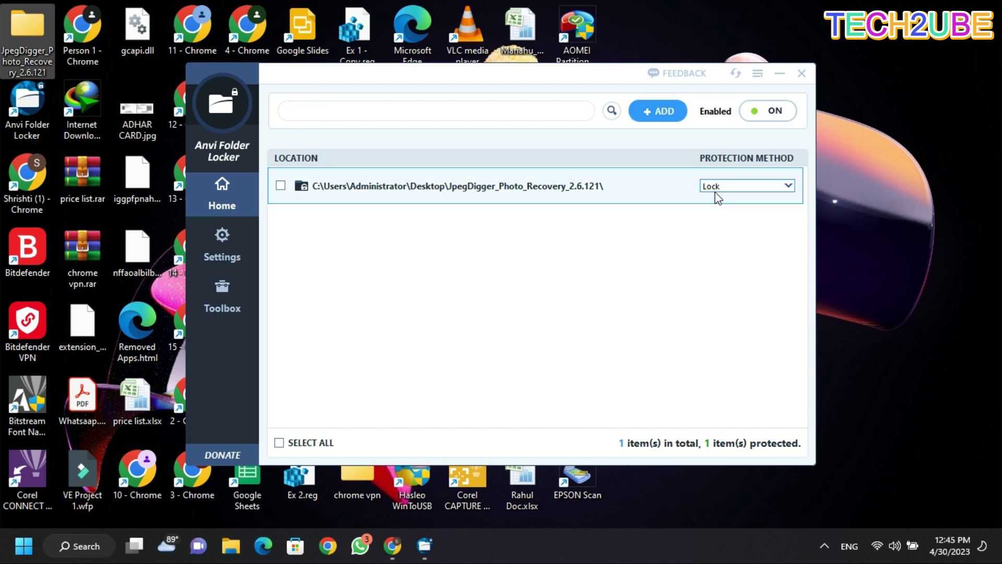
click(712, 187)
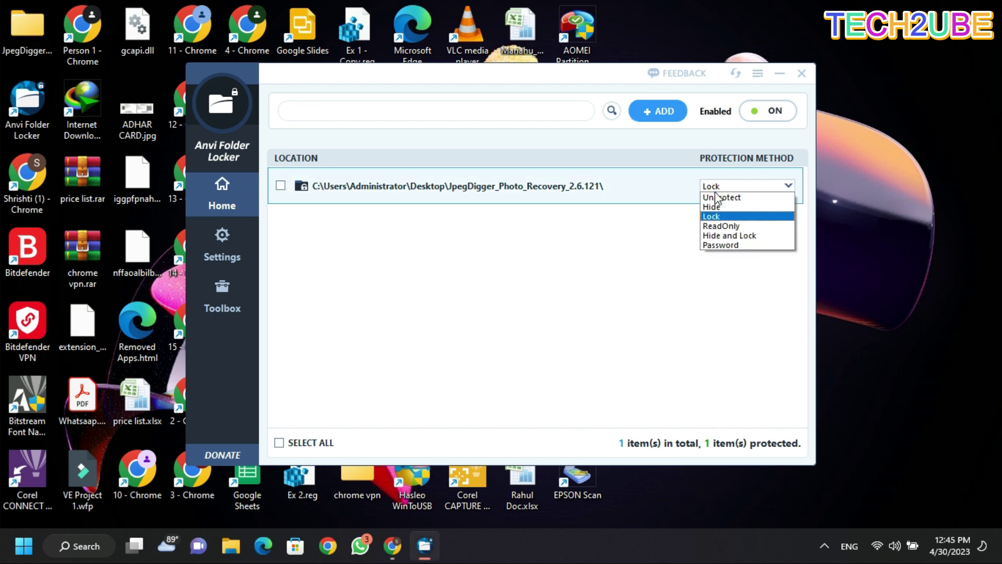
click(723, 227)
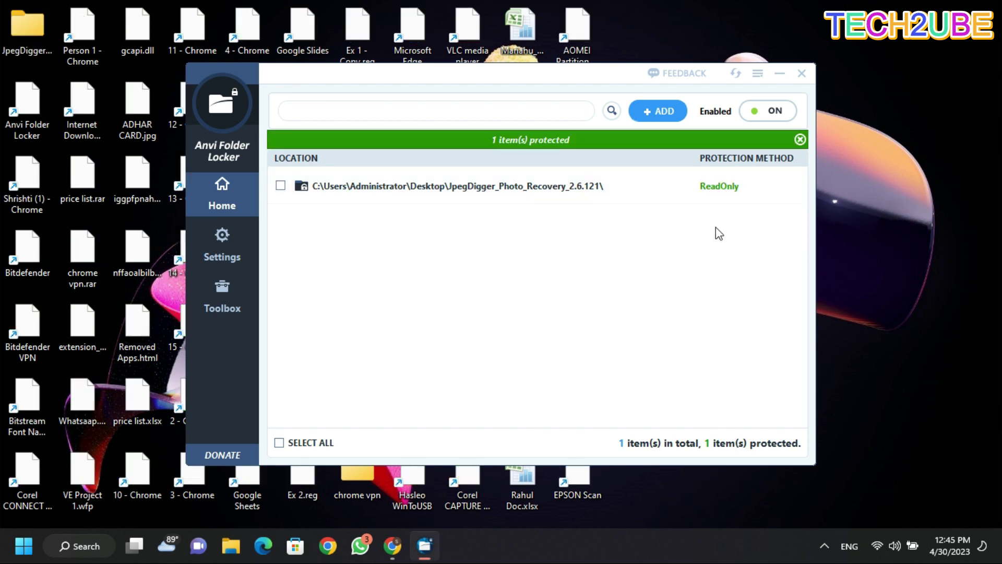
Open the JpegDigger folder, browse into CD1, and go back.
click(24, 36)
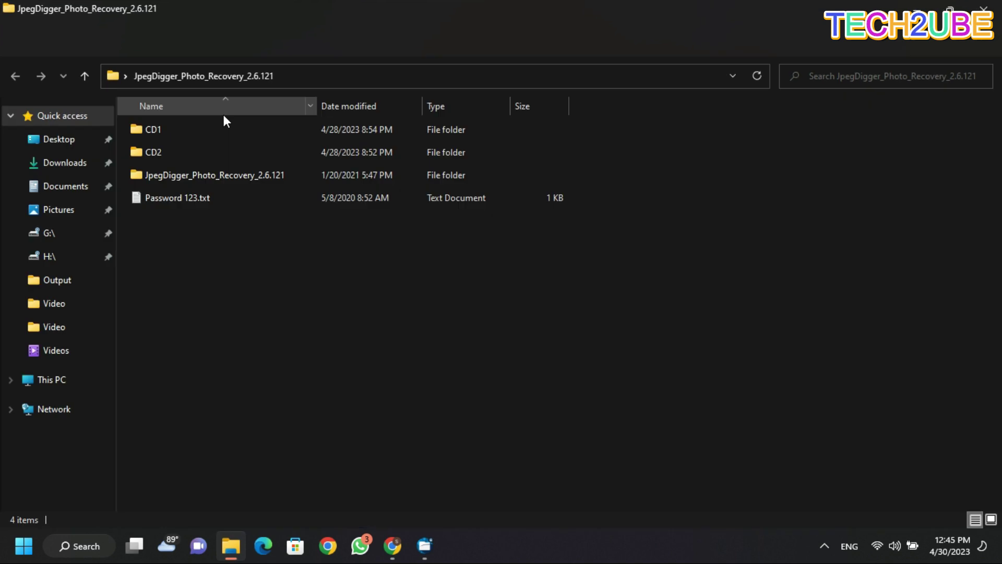
click(178, 128)
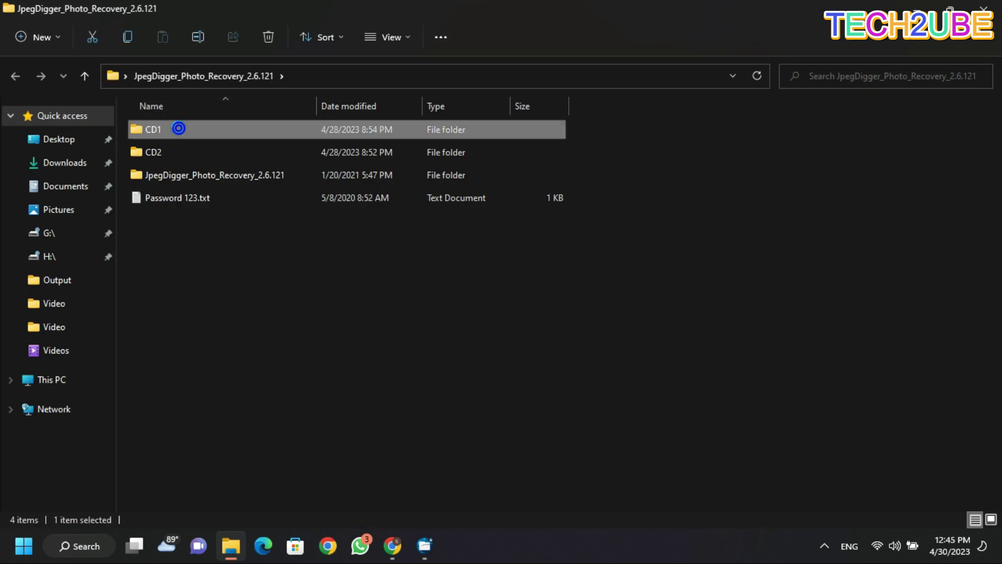
double_click(179, 128)
click(13, 76)
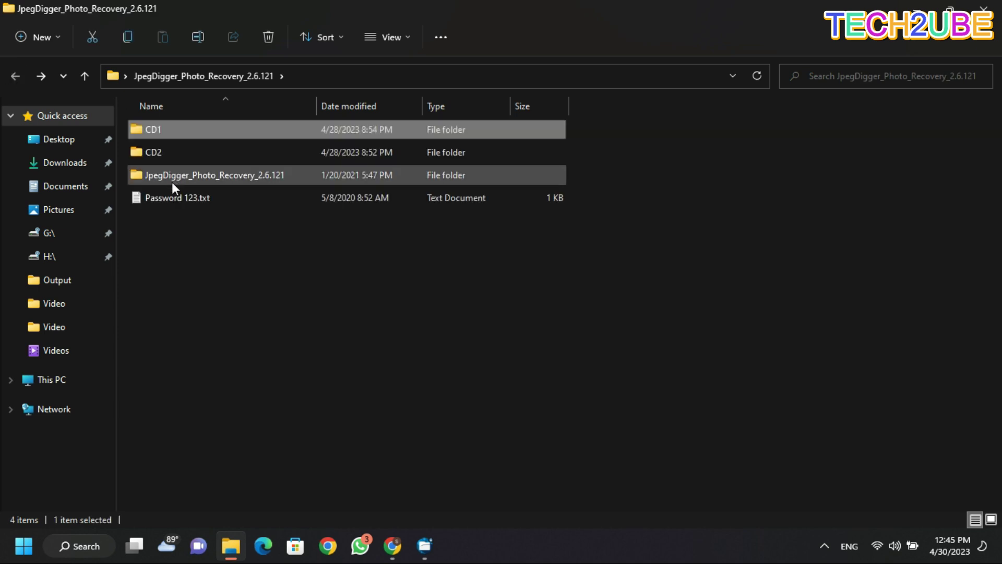
Try deleting Password 123.txt with admin permission and dismiss the Access Denied message.
click(168, 195)
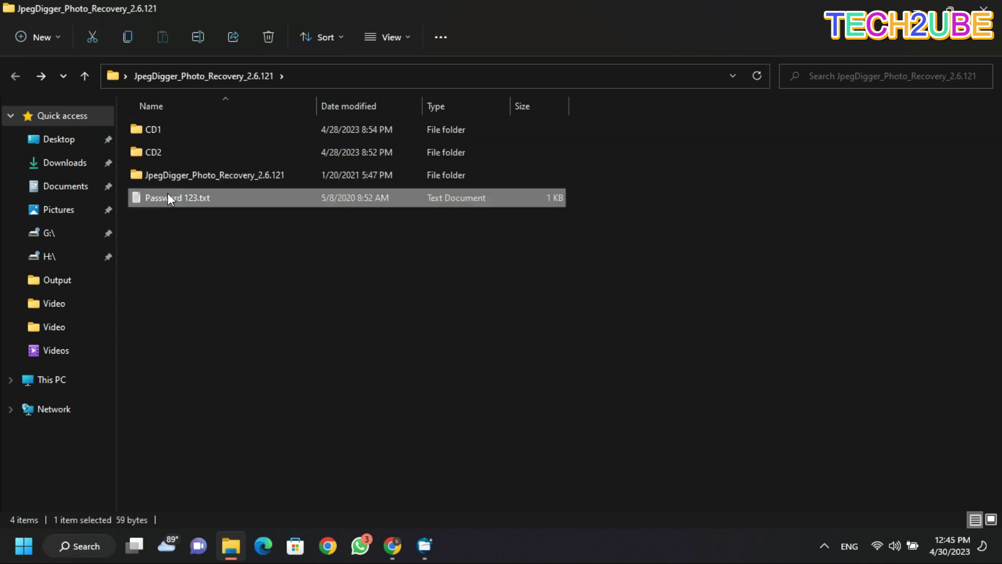
key(shift+F10)
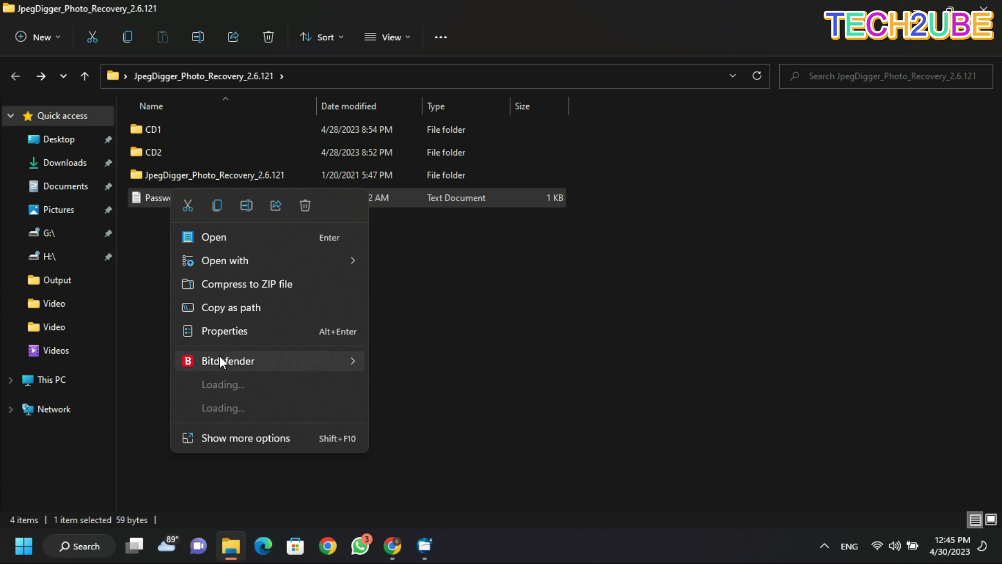
click(309, 210)
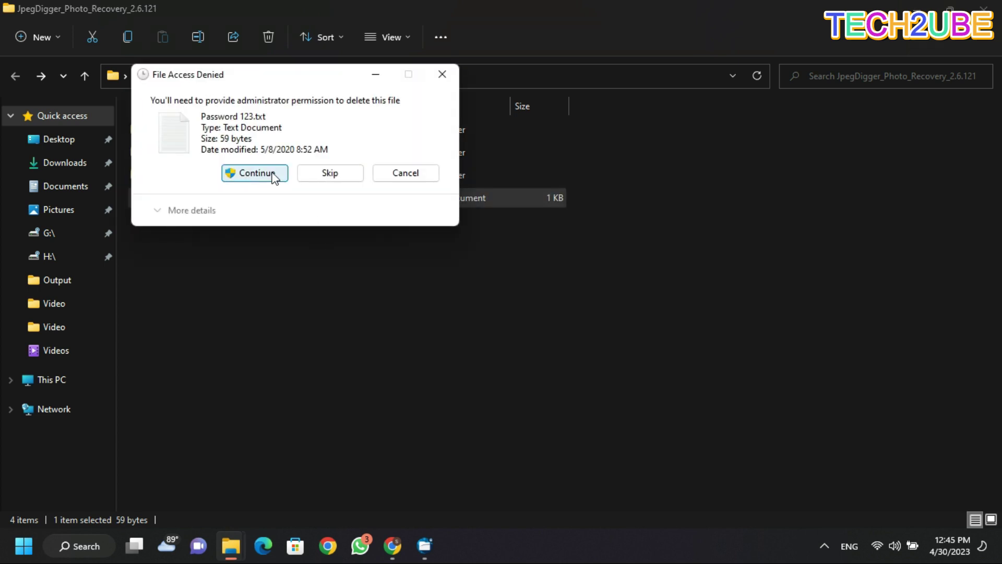
click(271, 173)
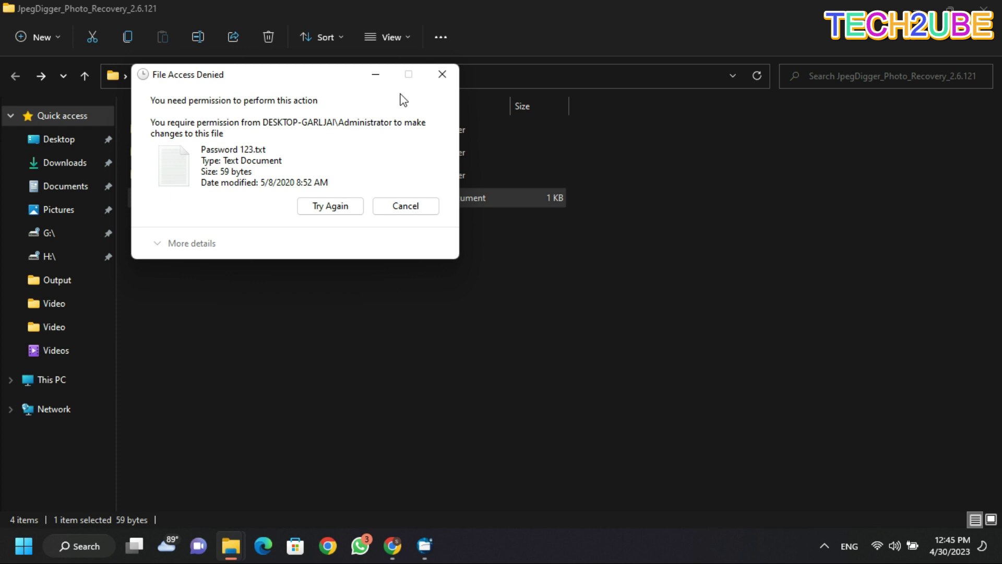
click(441, 83)
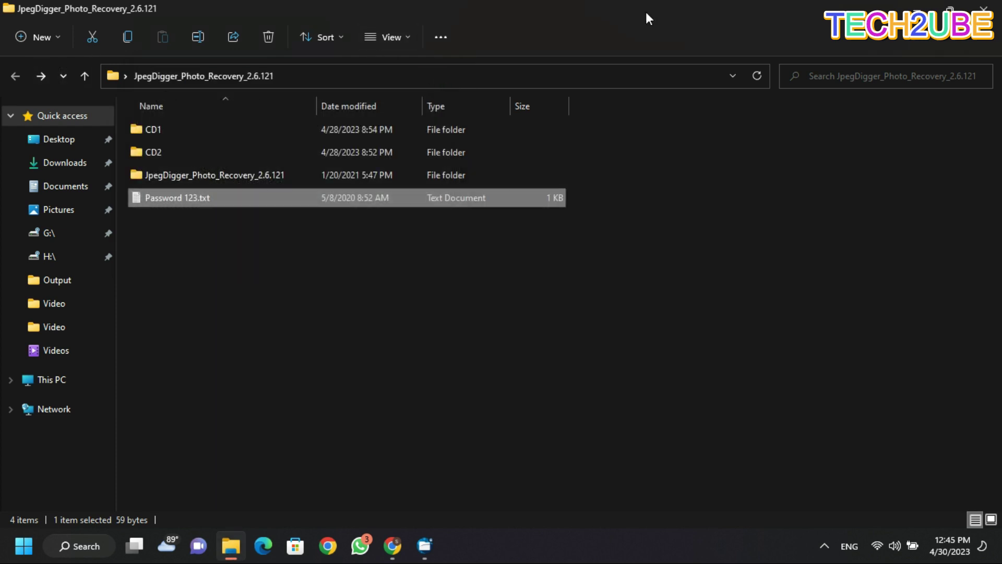
Open Password 123.txt in Notepad and append '4' to the password line.
double_click(262, 198)
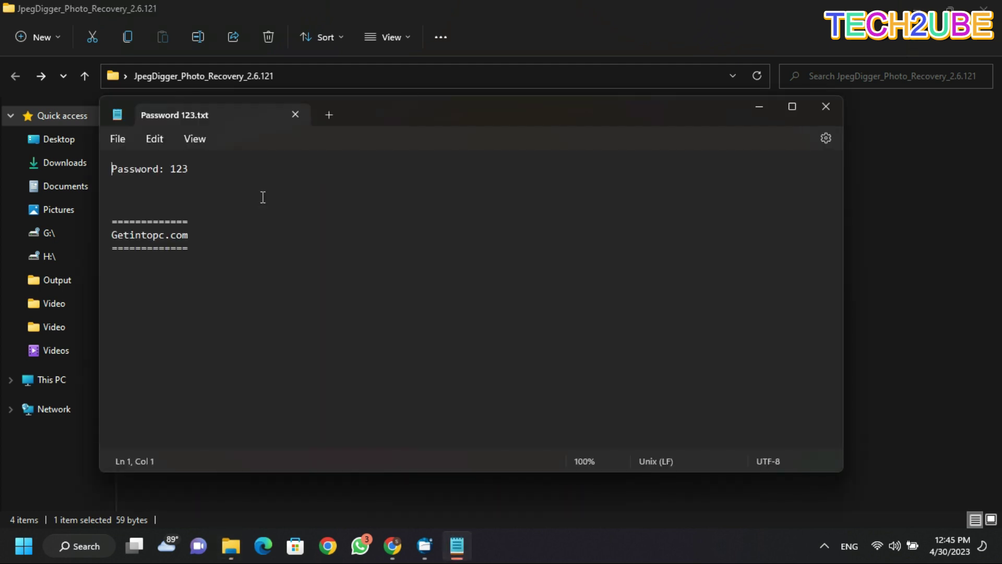
click(271, 171)
text(4)
Try saving the edited note over Password 123.txt, which fails with a permission error.
click(819, 110)
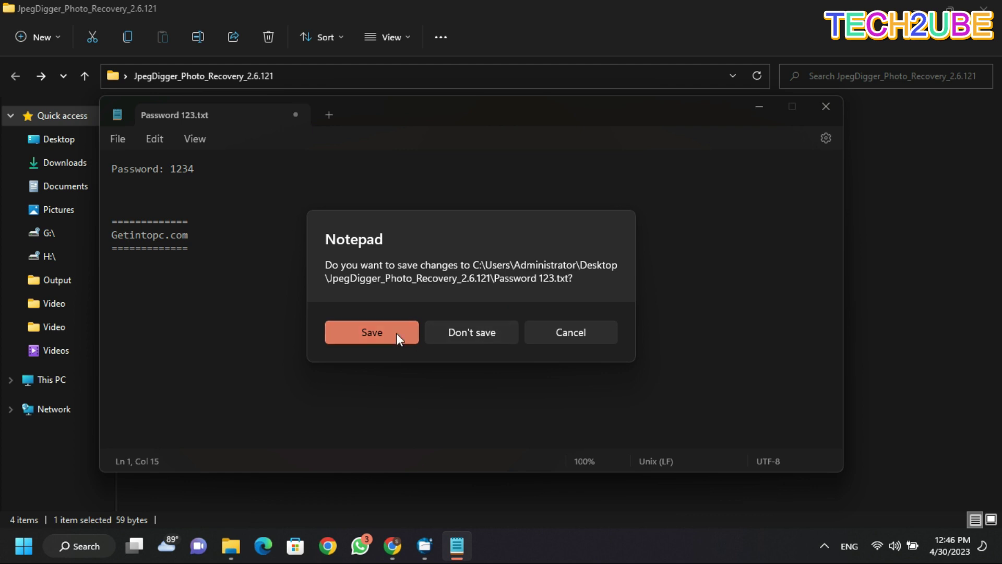
click(397, 333)
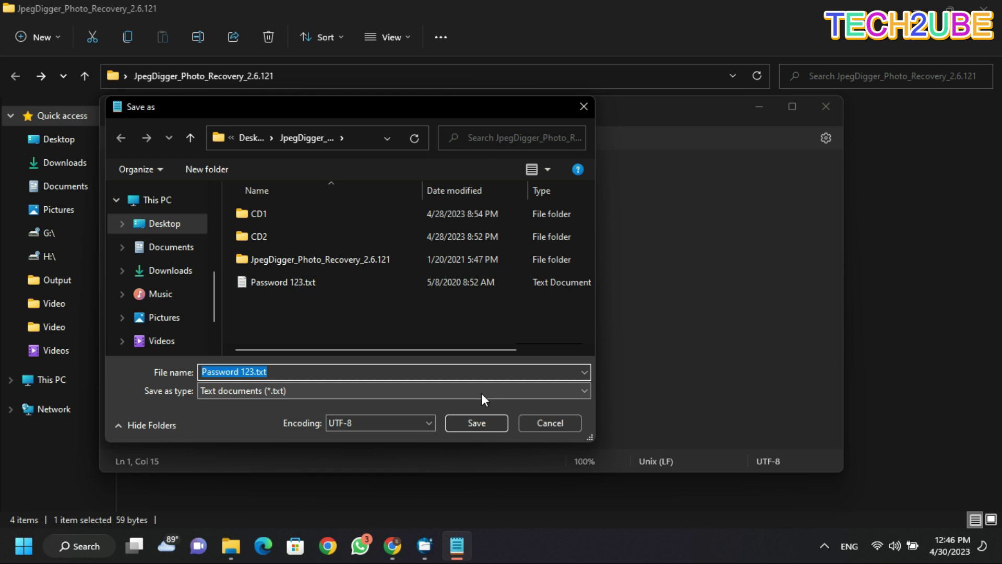
click(482, 424)
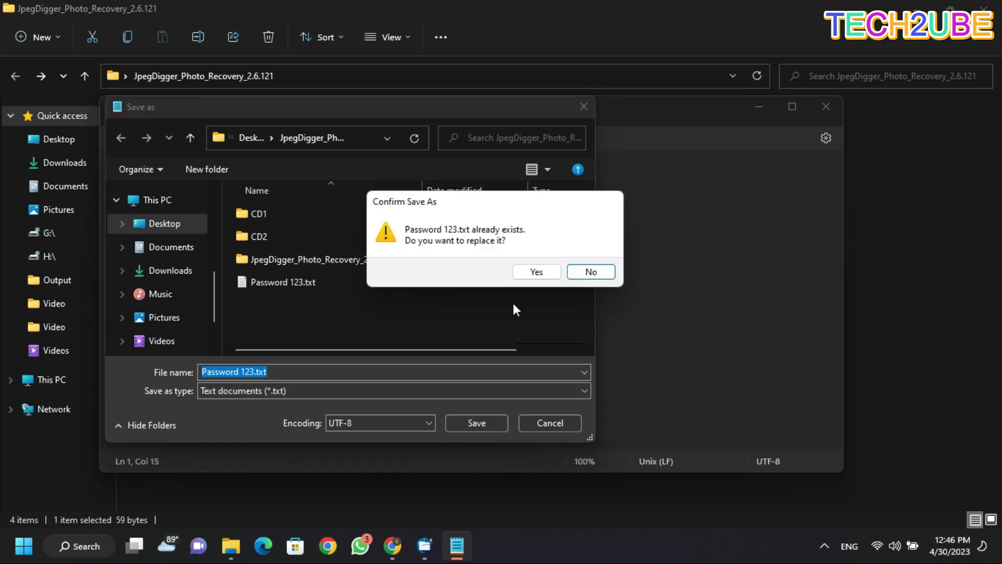
click(532, 275)
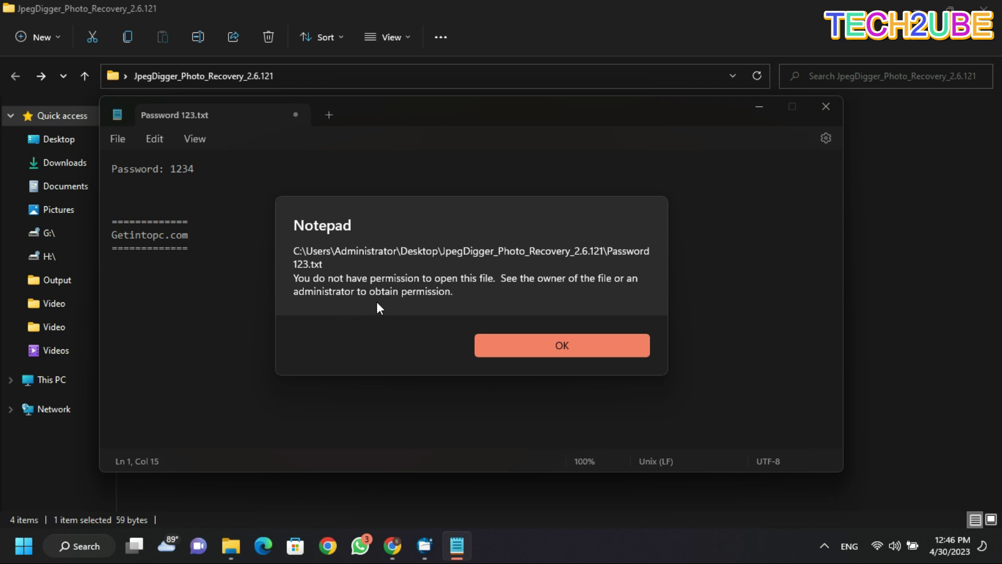
click(509, 339)
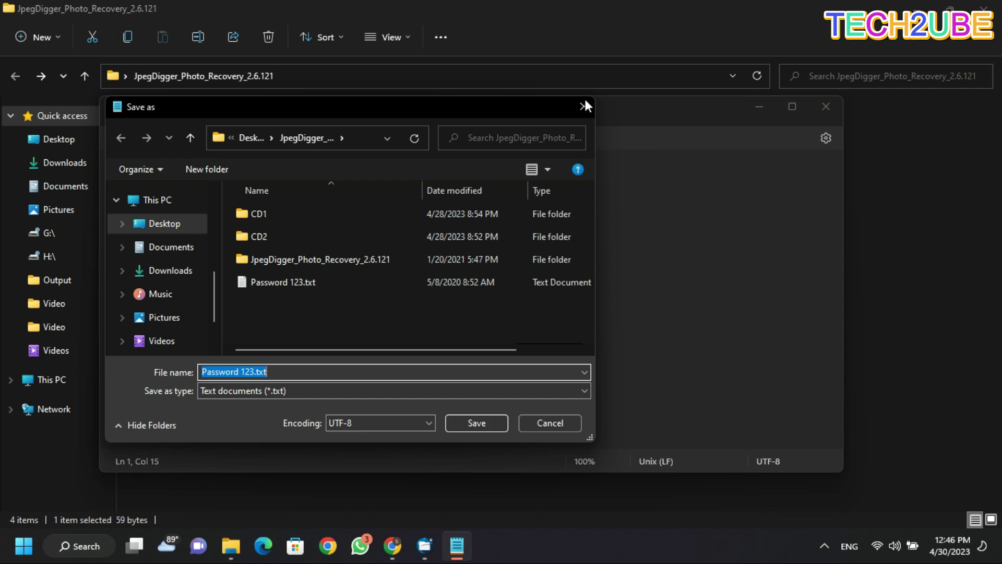
Close Notepad without saving and return to Anvi Folder Locker.
click(585, 104)
click(826, 107)
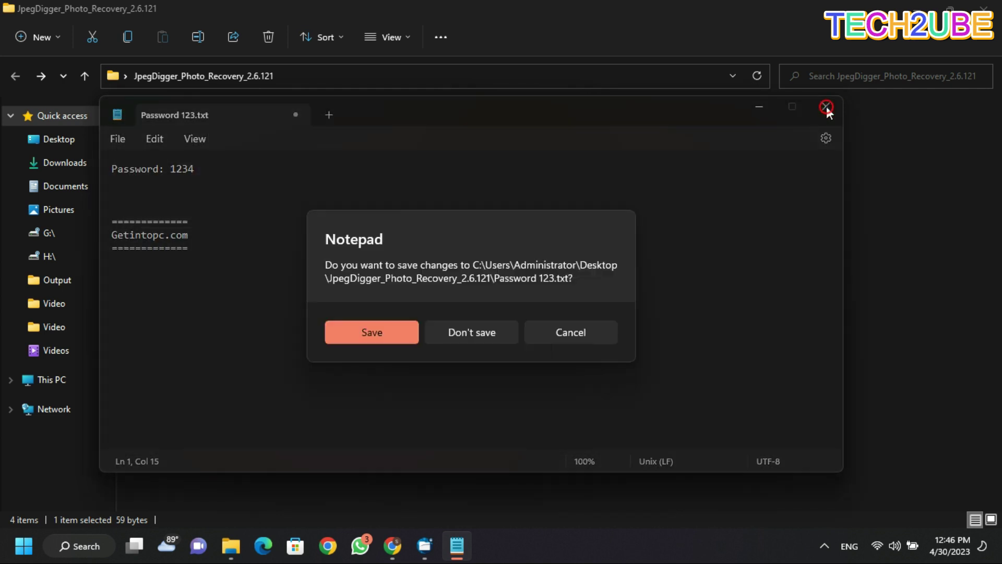
click(490, 332)
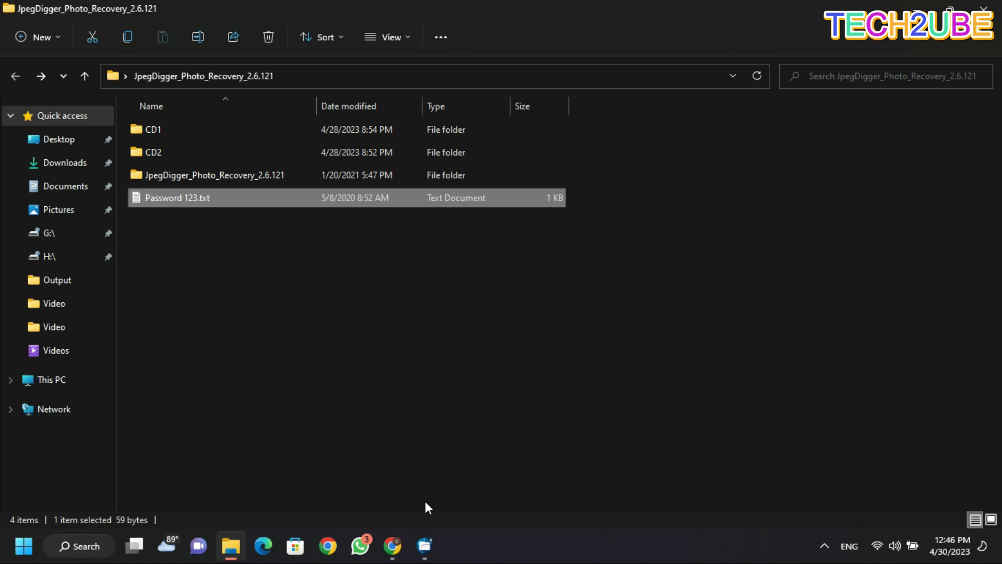
click(425, 547)
Set the JpegDigger folder's protection to Password using the default master password.
click(746, 185)
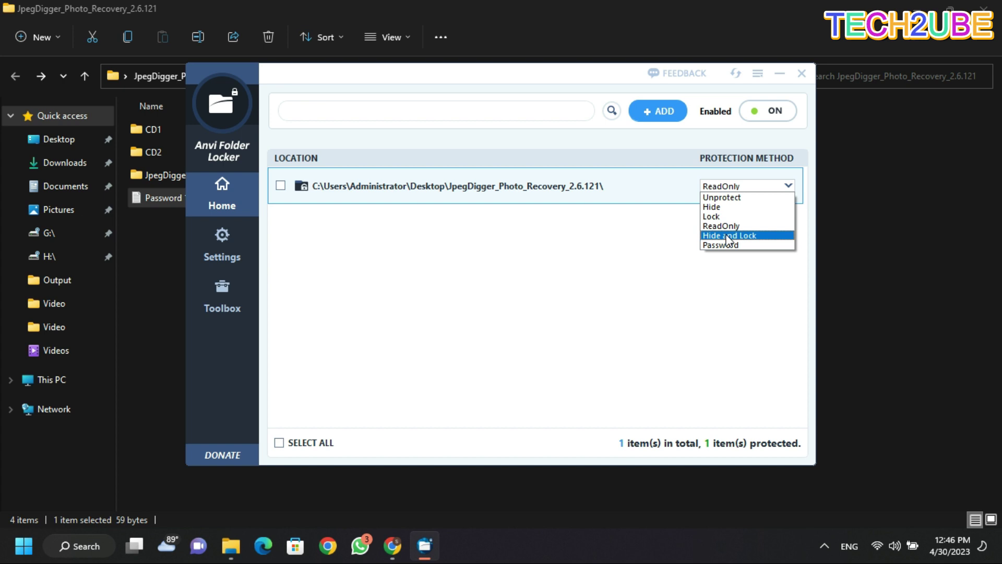
click(724, 244)
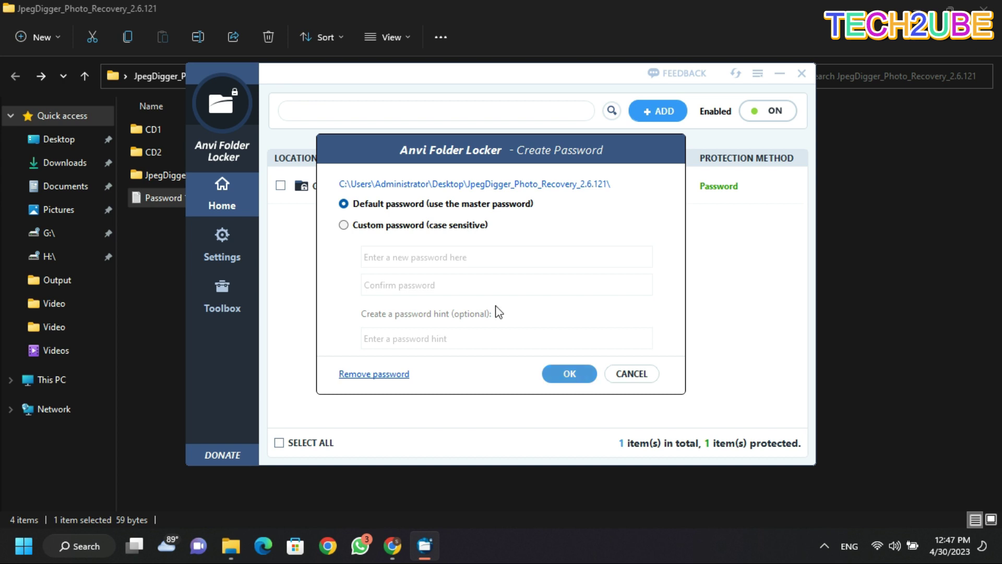
click(342, 226)
click(383, 256)
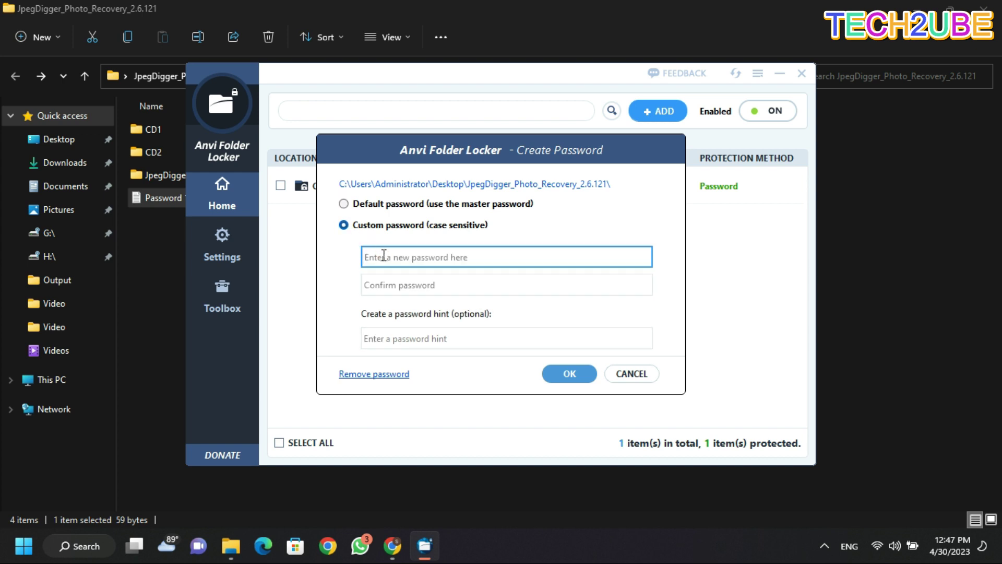
click(386, 285)
click(427, 339)
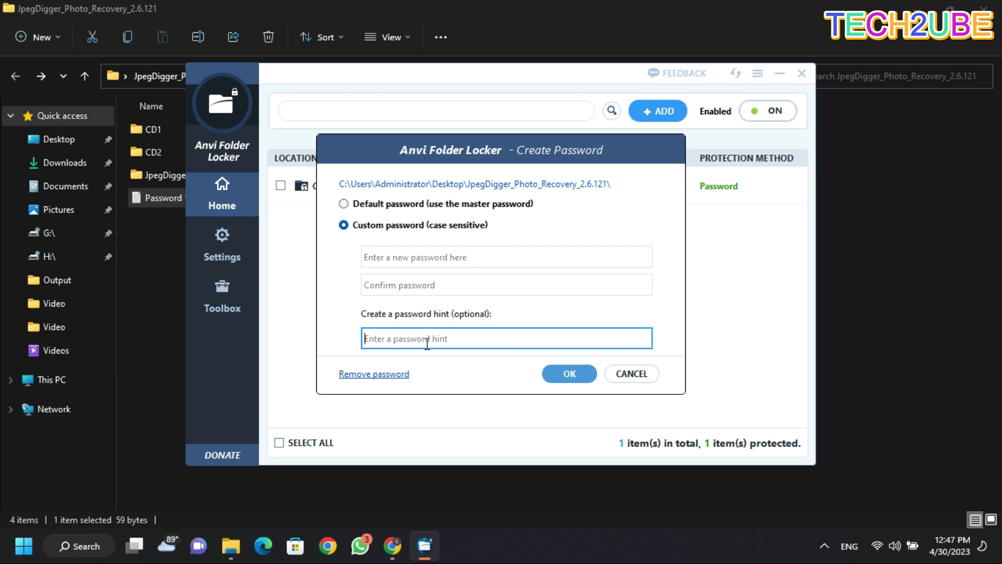
click(344, 204)
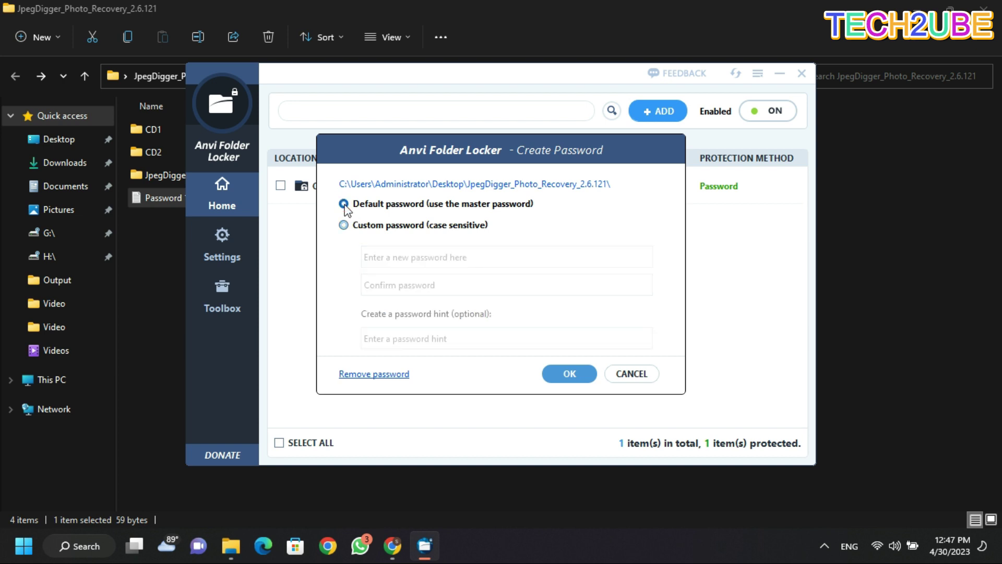
click(575, 371)
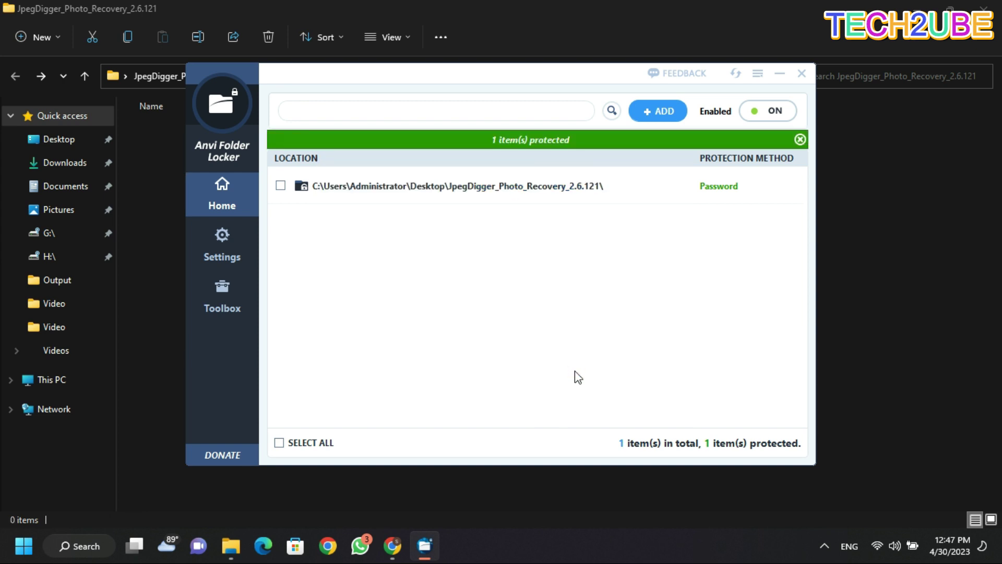
click(782, 73)
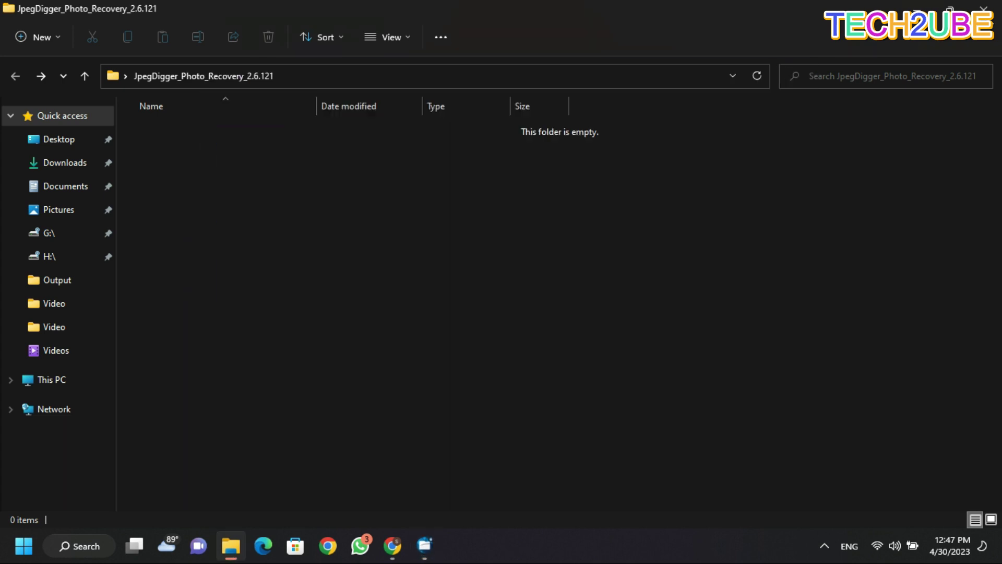
Try opening the protected JpegDigger folder with a wrong password, which is rejected.
click(923, 8)
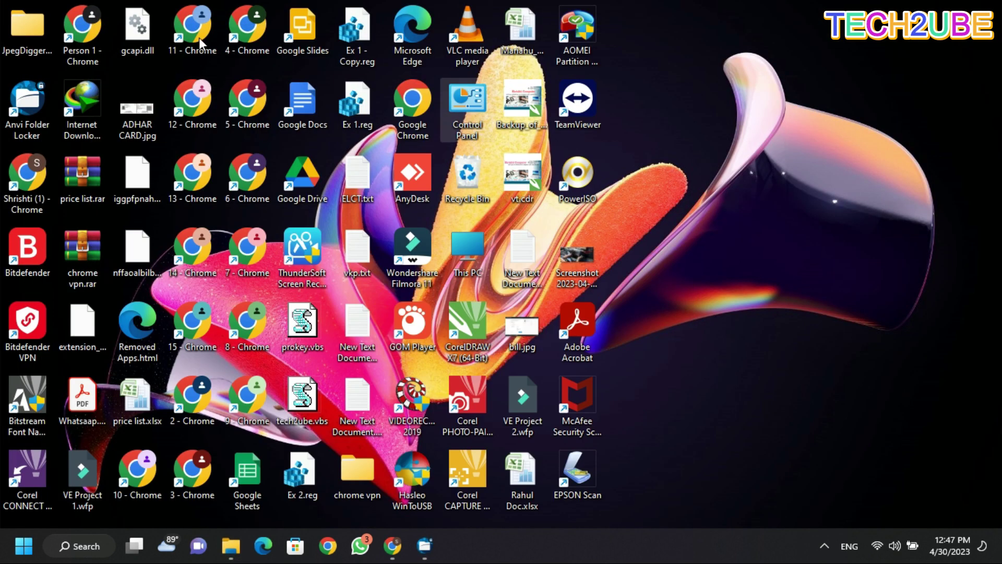
double_click(13, 34)
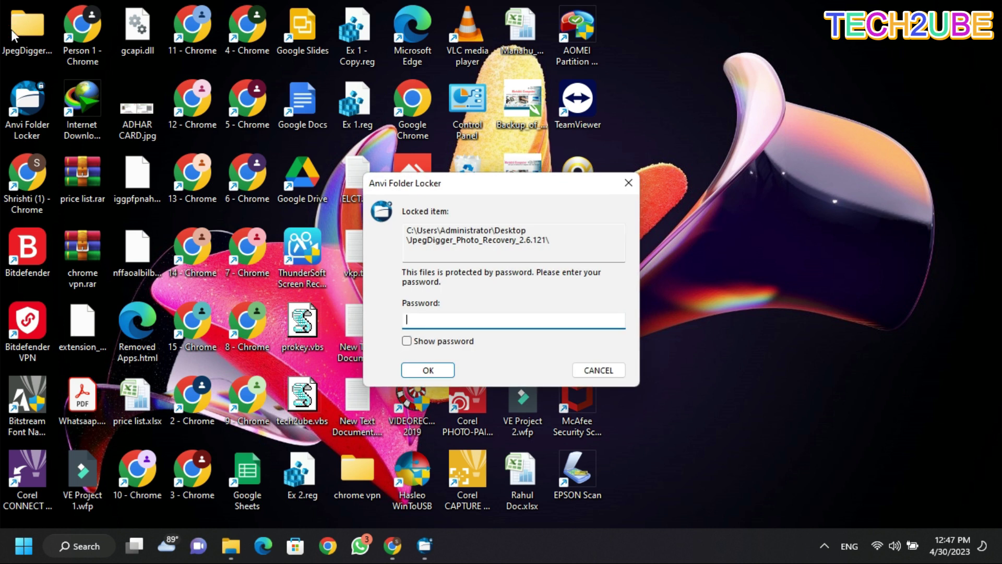
text(1234567)
key(Return)
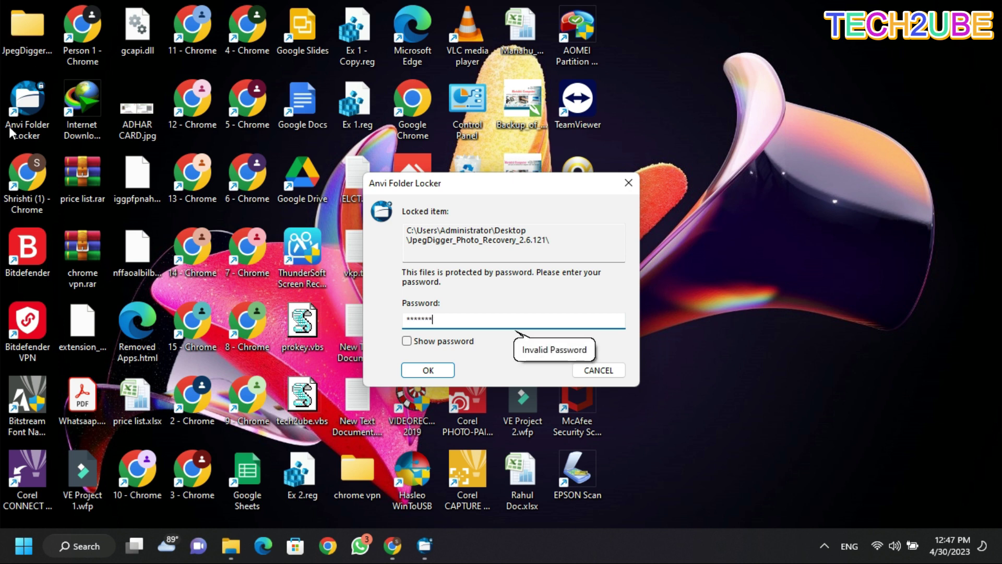
click(429, 374)
Unlock the folder with the correct password, then close its window.
text(******)
key(Return)
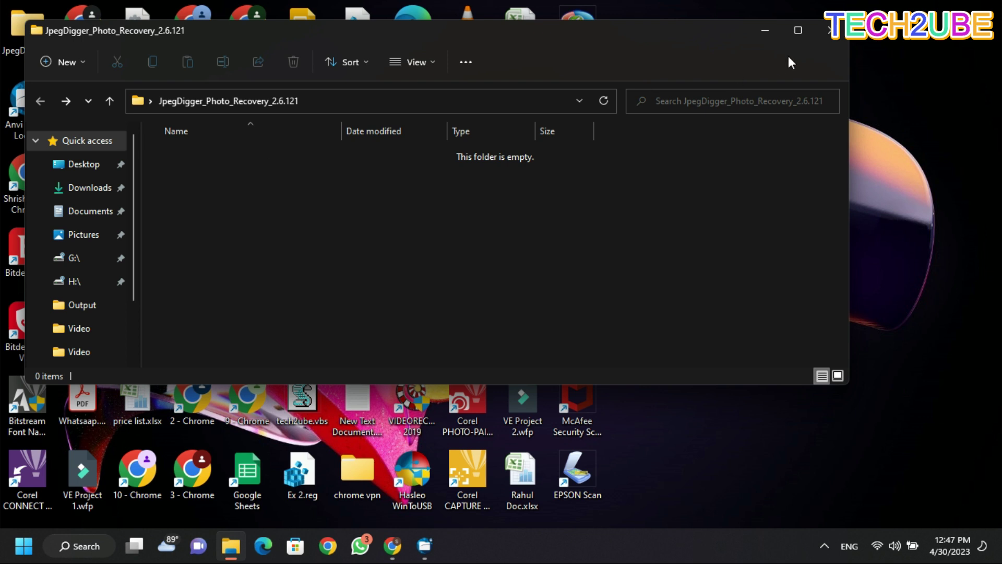
click(819, 39)
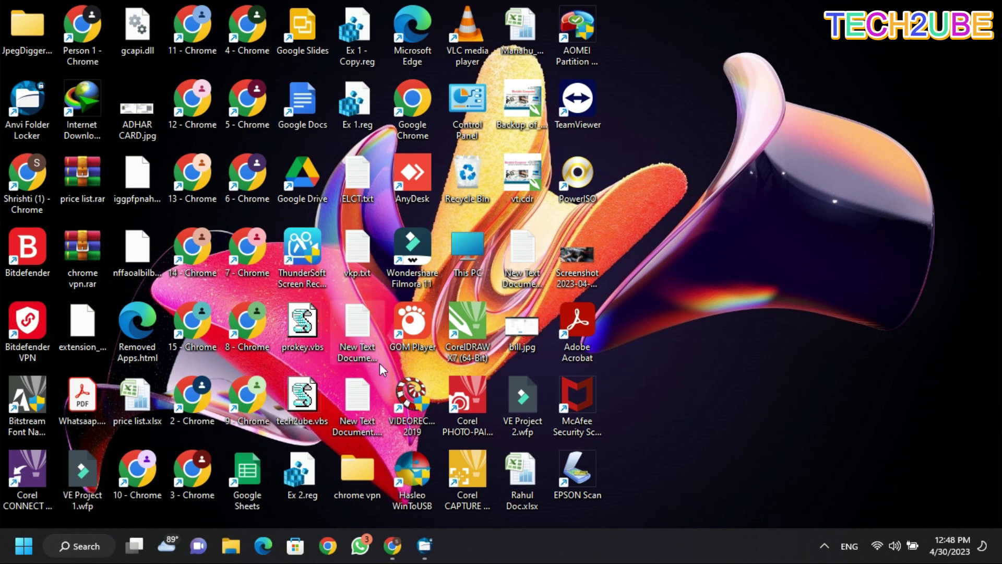
Uninstall Anvi Folder Locker 1.2.1370.0 from Programs and Features, moving its password prompt aside.
double_click(469, 112)
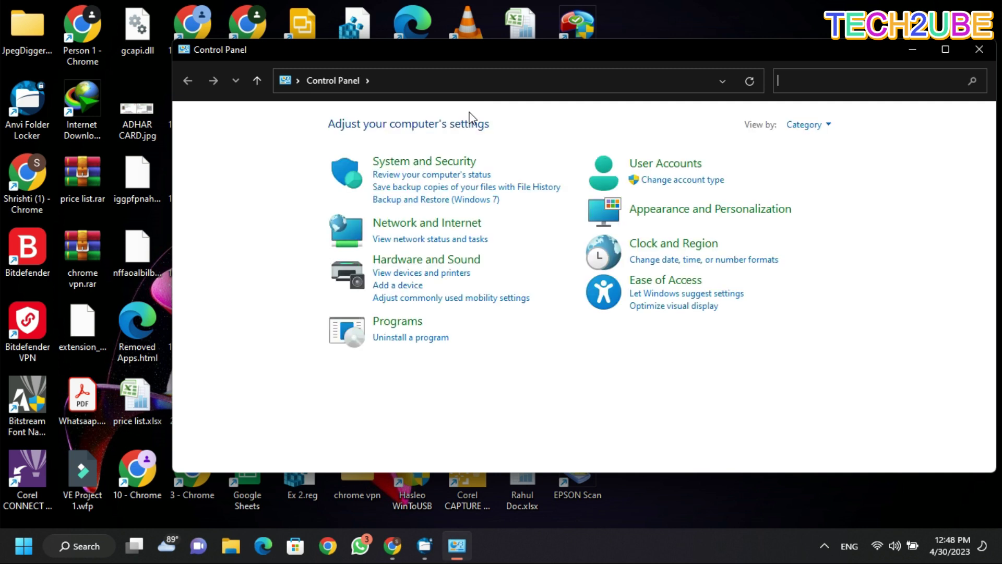
click(428, 338)
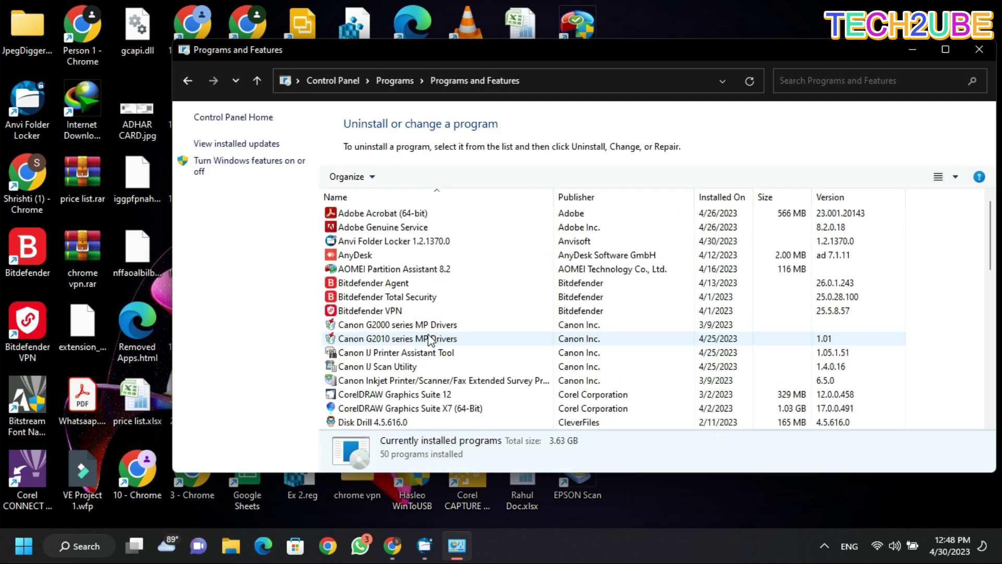
click(380, 242)
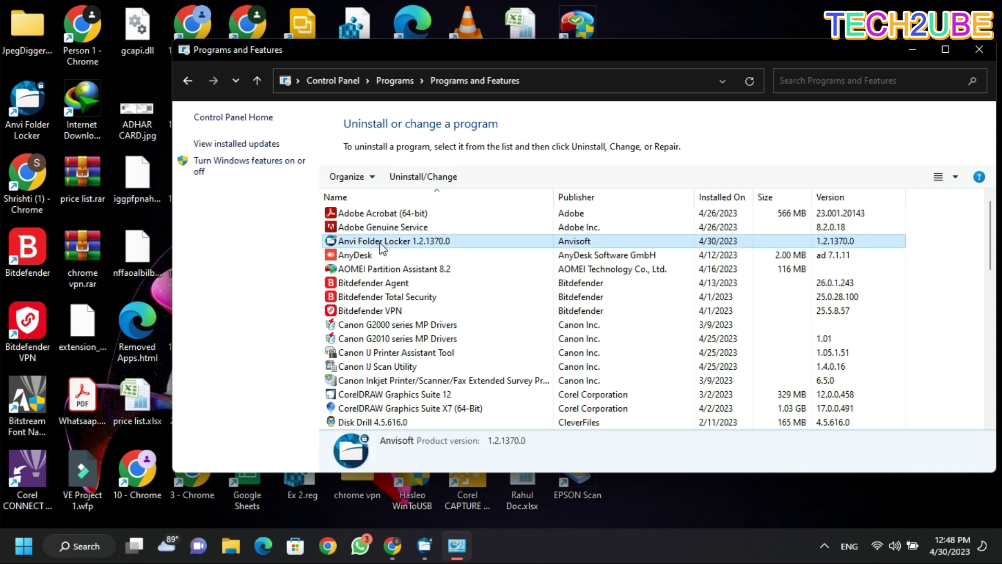
right_click(380, 242)
click(411, 255)
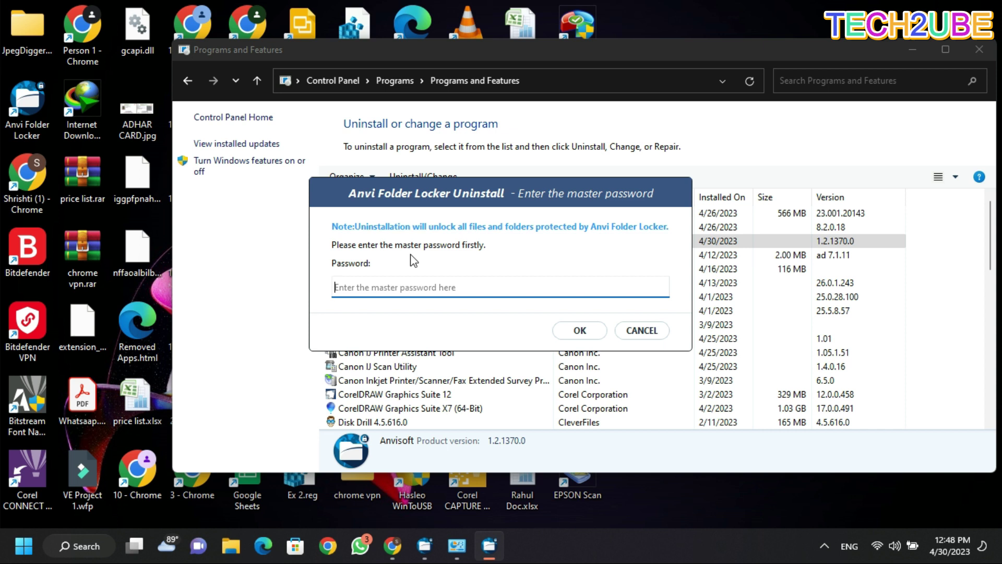
click(980, 55)
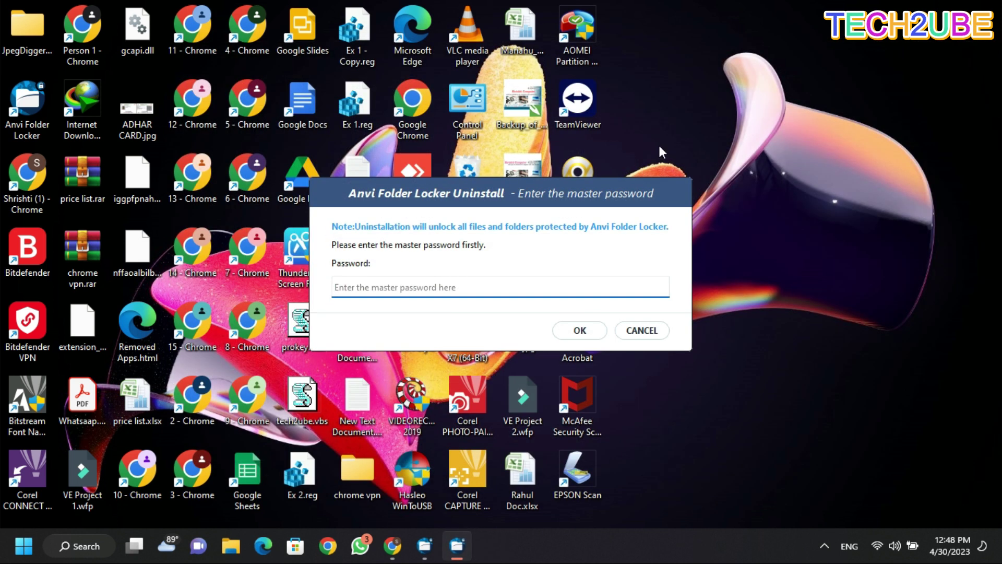
drag(576, 189, 875, 22)
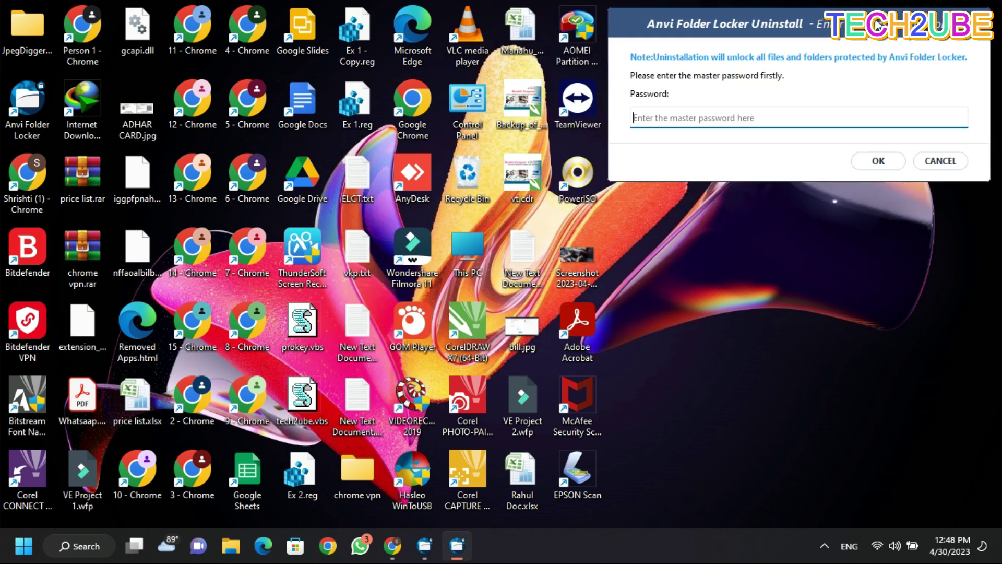